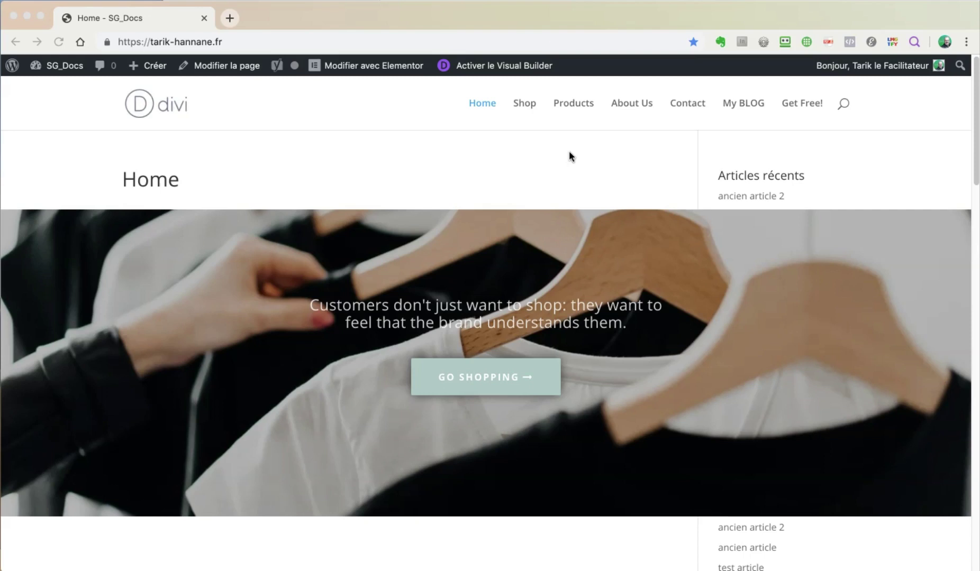
{"action": "scroll", "coordinate": [569, 151], "scroll_direction": "down", "scroll_amount": 3}
{"action": "left_click", "coordinate": [520, 367]}
{"action": "scroll", "coordinate": [519, 366], "scroll_direction": "down", "scroll_amount": 3}
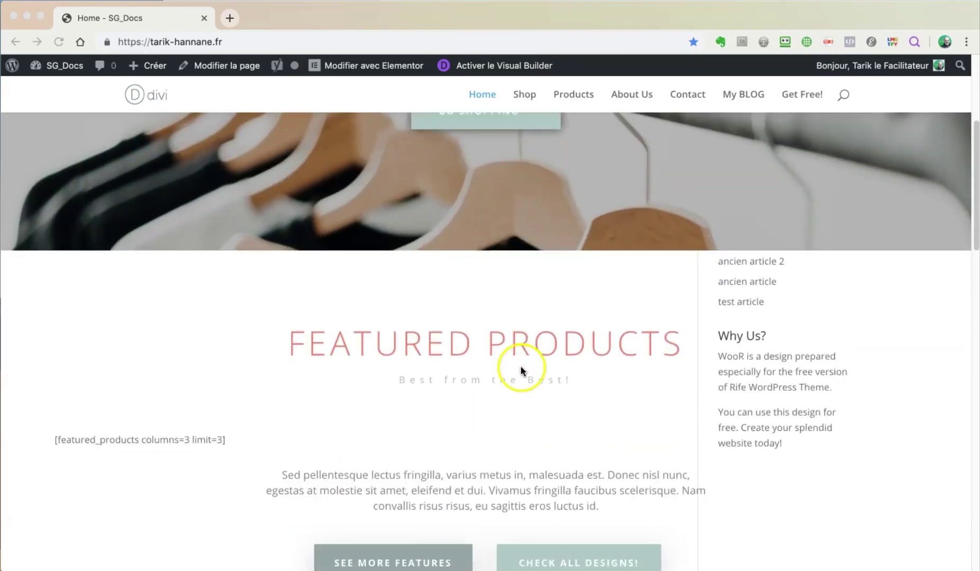
{"action": "scroll", "coordinate": [520, 365], "scroll_direction": "up", "scroll_amount": 5}
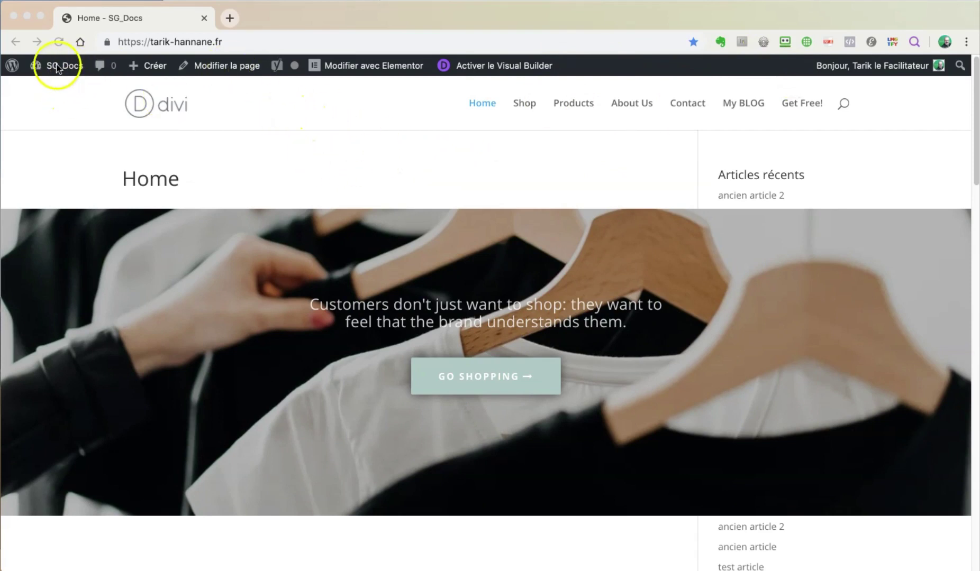
Open the WordPress admin dashboard of the SG_Docs site.
{"action": "left_click", "coordinate": [59, 105]}
{"action": "mouse_move", "coordinate": [61, 71]}
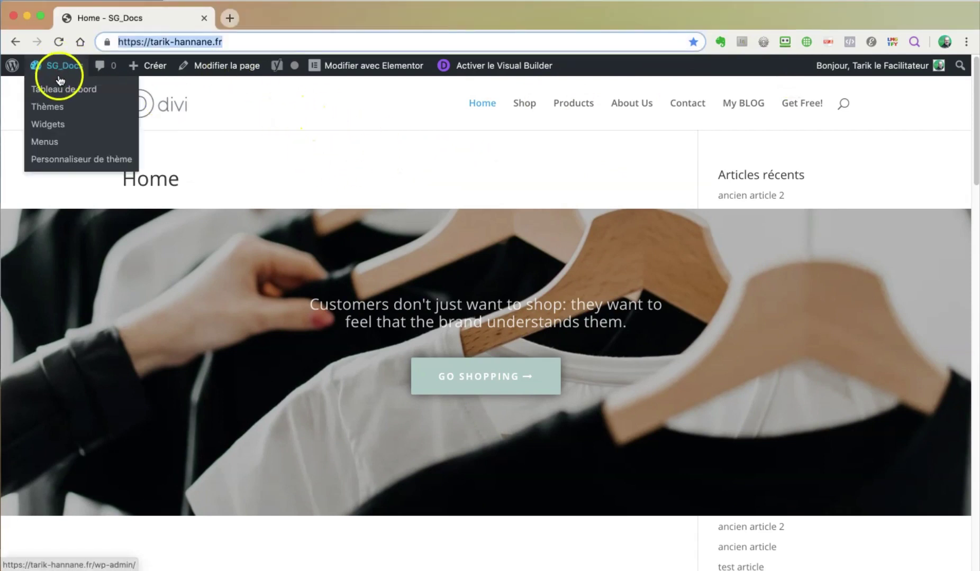
{"action": "left_click", "coordinate": [61, 91]}
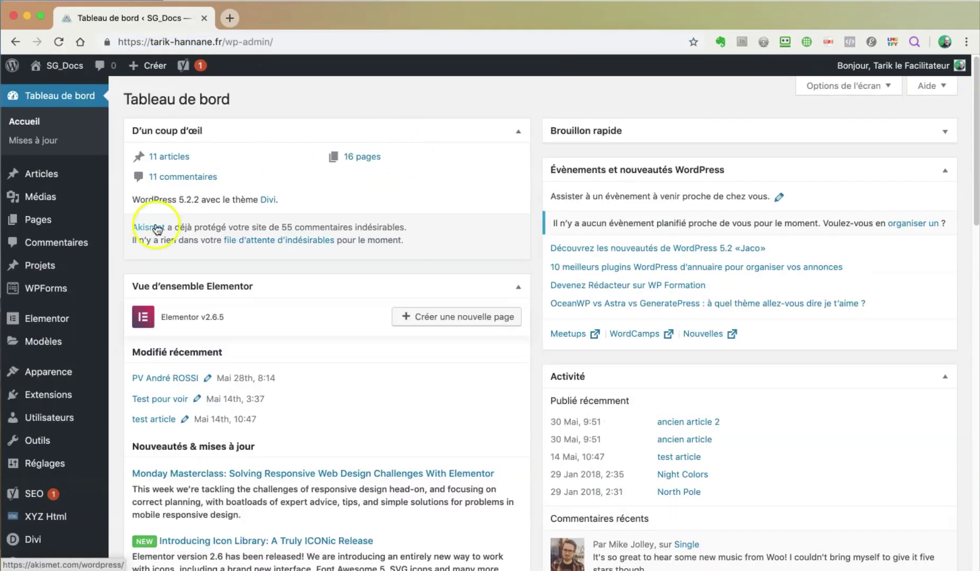
Open the installed extensions and review only the activated ones.
{"action": "mouse_move", "coordinate": [62, 402]}
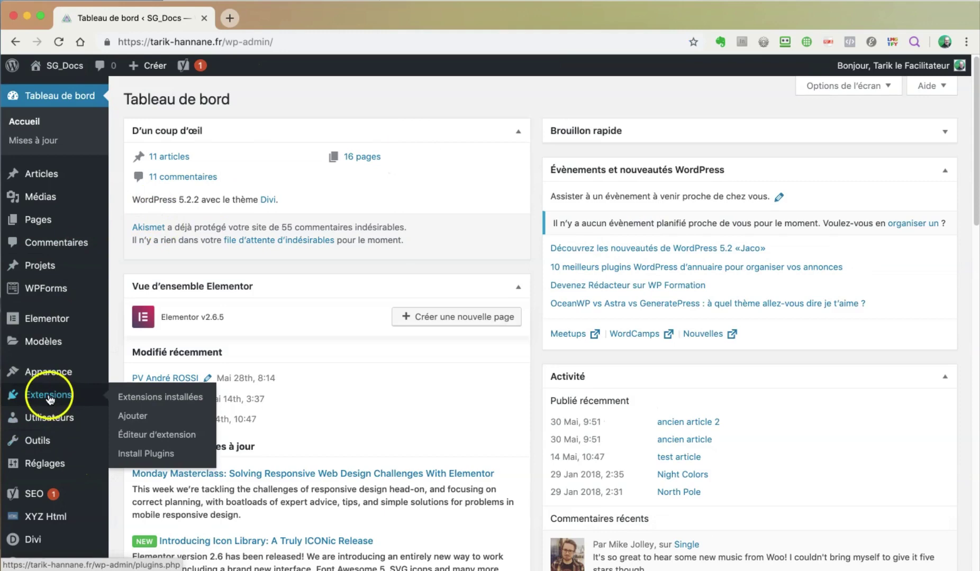
{"action": "left_click", "coordinate": [105, 402]}
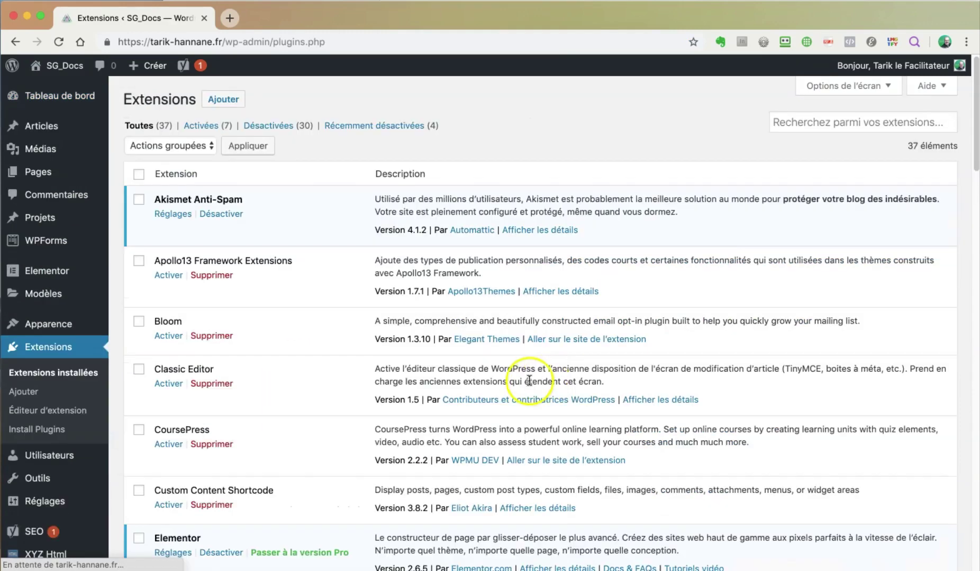
{"action": "left_click", "coordinate": [201, 125]}
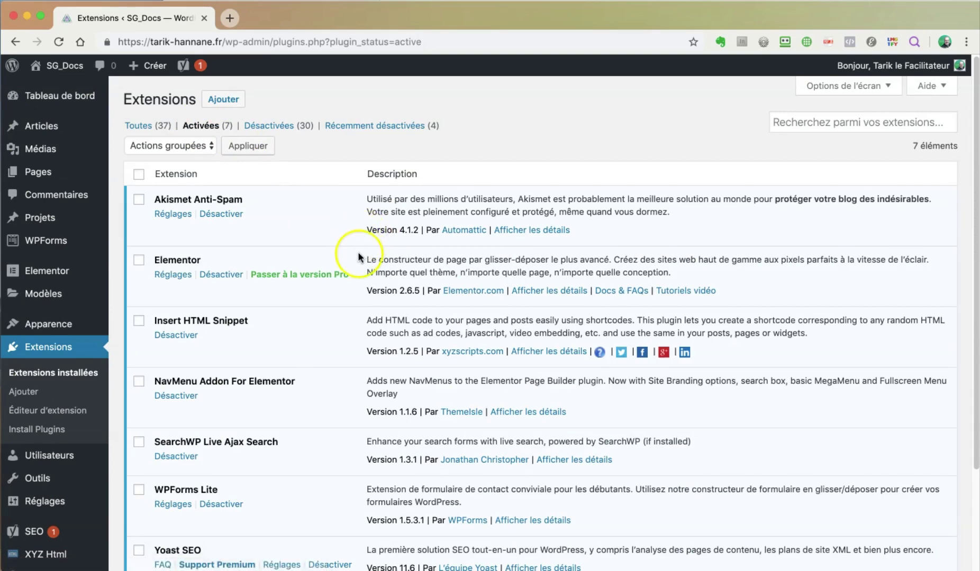
{"action": "scroll", "coordinate": [359, 255], "scroll_direction": "down", "scroll_amount": 3}
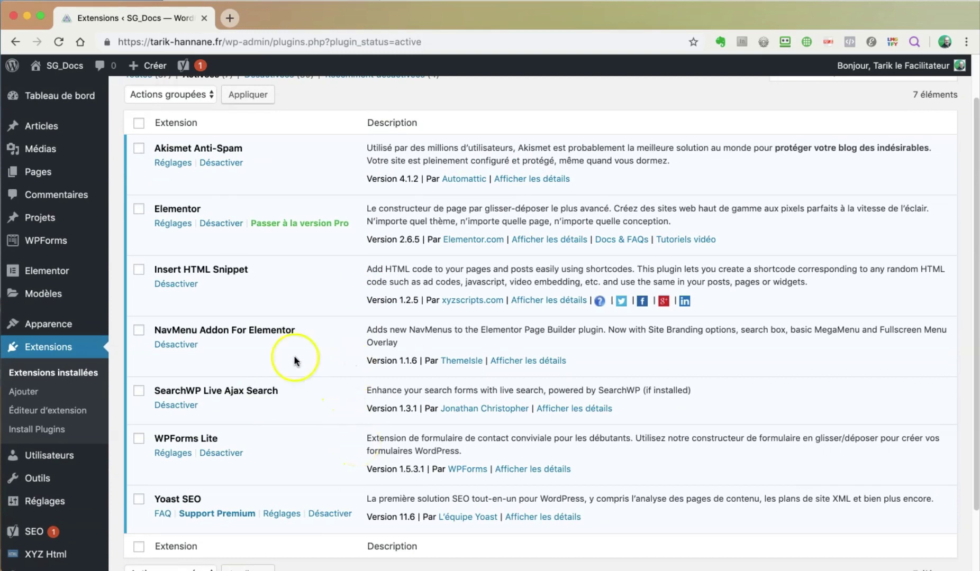
Search the directory of new extensions for "WP Limit Login Attempts" and activate Limit Login Attempts Reloaded.
{"action": "left_click", "coordinate": [29, 393]}
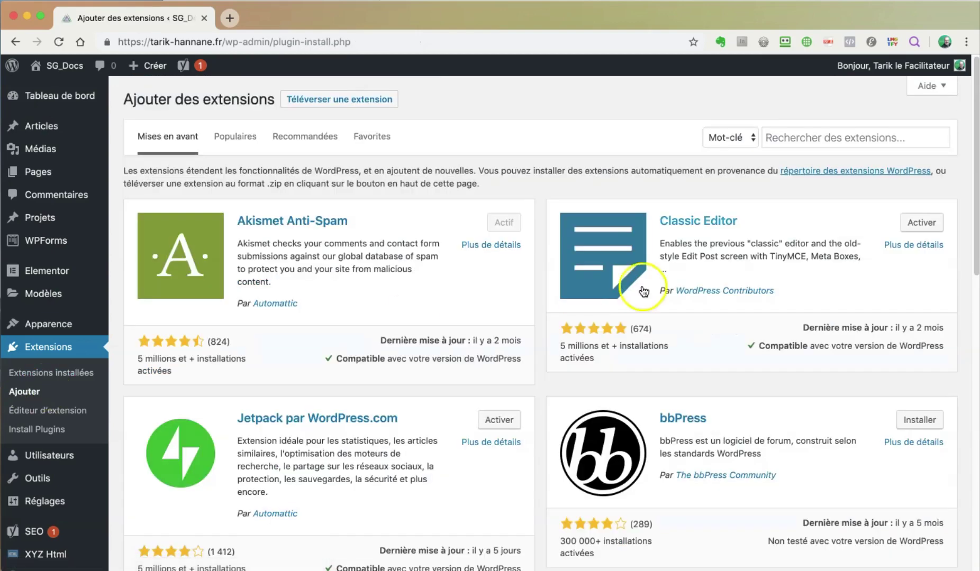
{"action": "left_click", "coordinate": [789, 137]}
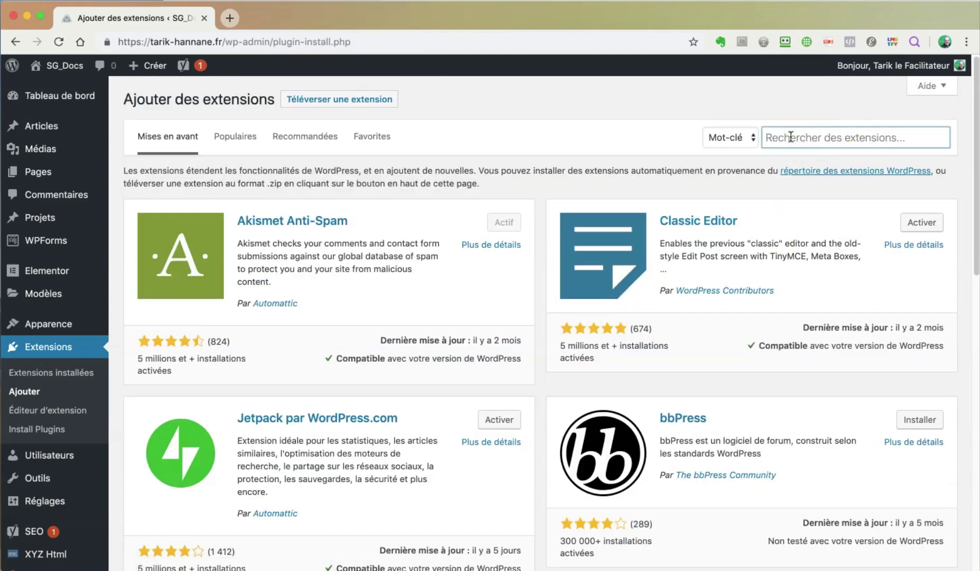
{"action": "type", "text": "Télécharger WP Limit Login Attempts"}
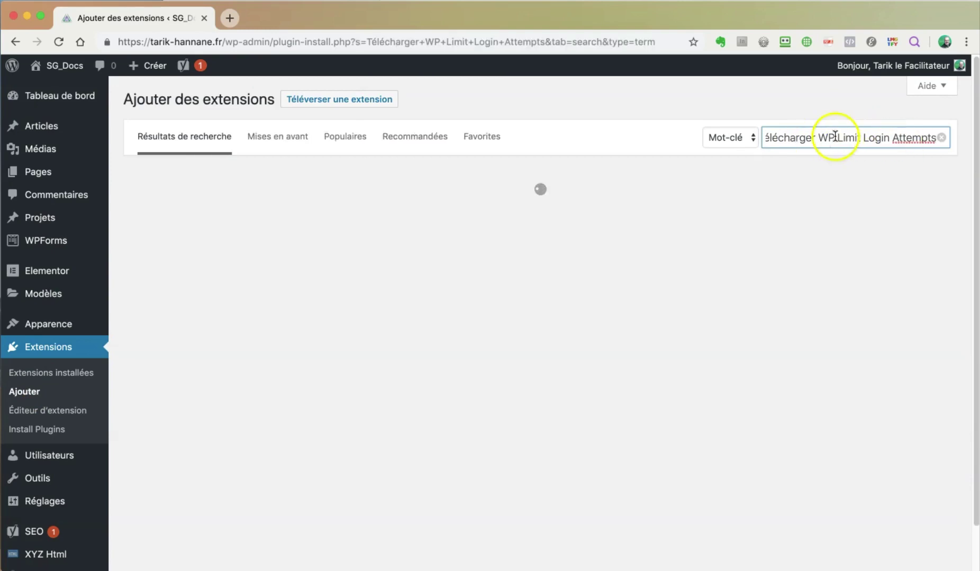
{"action": "double_click", "coordinate": [781, 136]}
{"action": "key", "text": "BackSpace"}
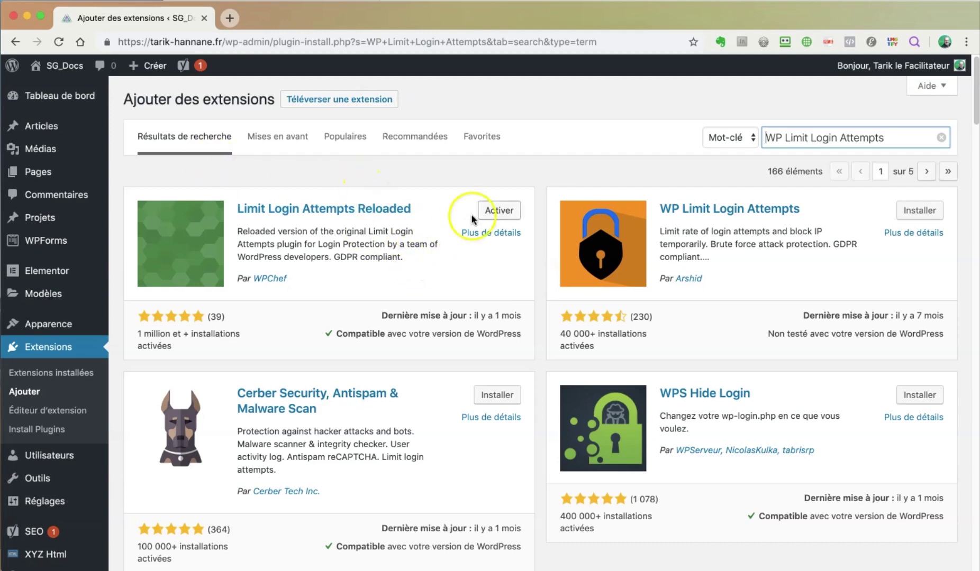
{"action": "left_click", "coordinate": [507, 213]}
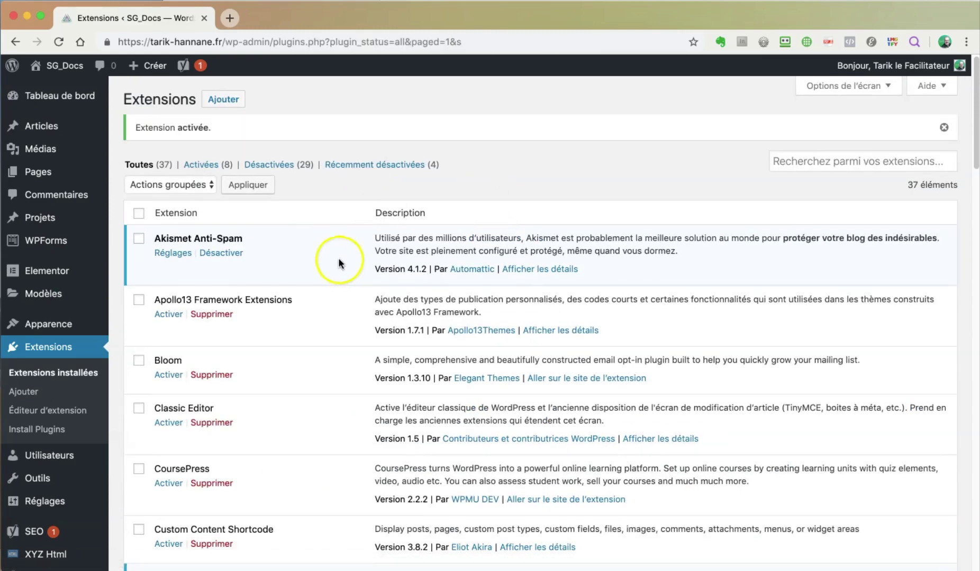
Filter the extensions to the activated ones and check for Limit Login Attempts Reloaded.
{"action": "left_click", "coordinate": [201, 164]}
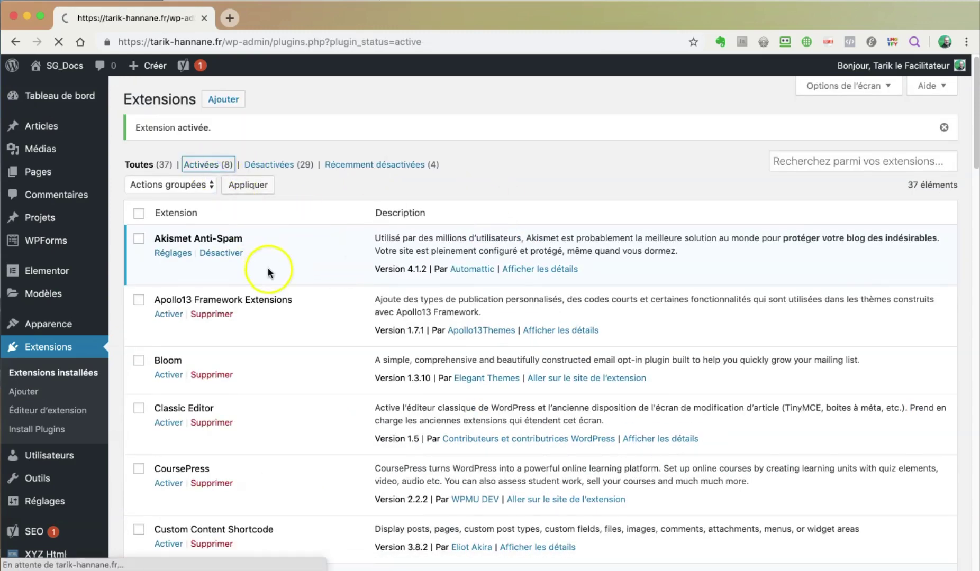
{"action": "scroll", "coordinate": [341, 396], "scroll_direction": "down", "scroll_amount": 5}
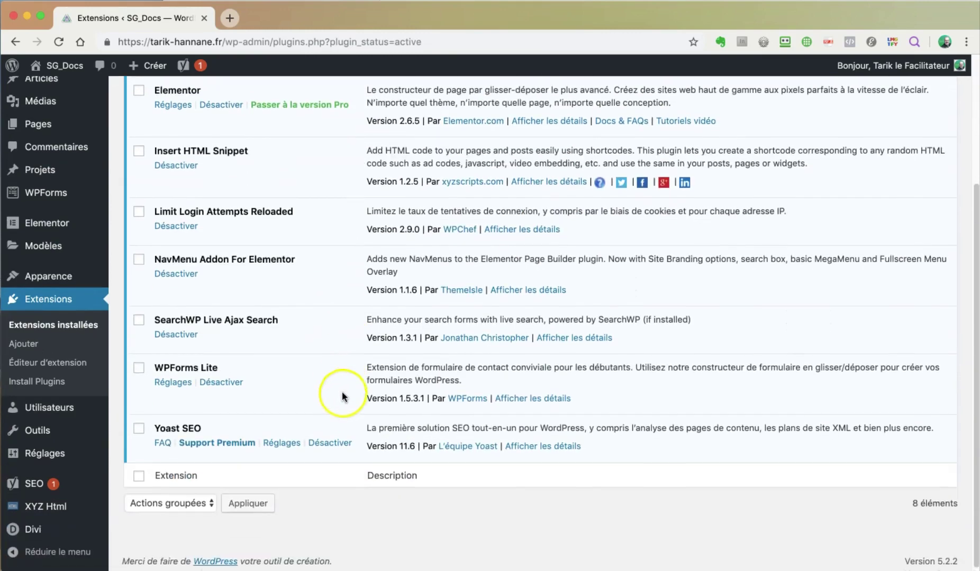
{"action": "scroll", "coordinate": [343, 388], "scroll_direction": "down", "scroll_amount": 1}
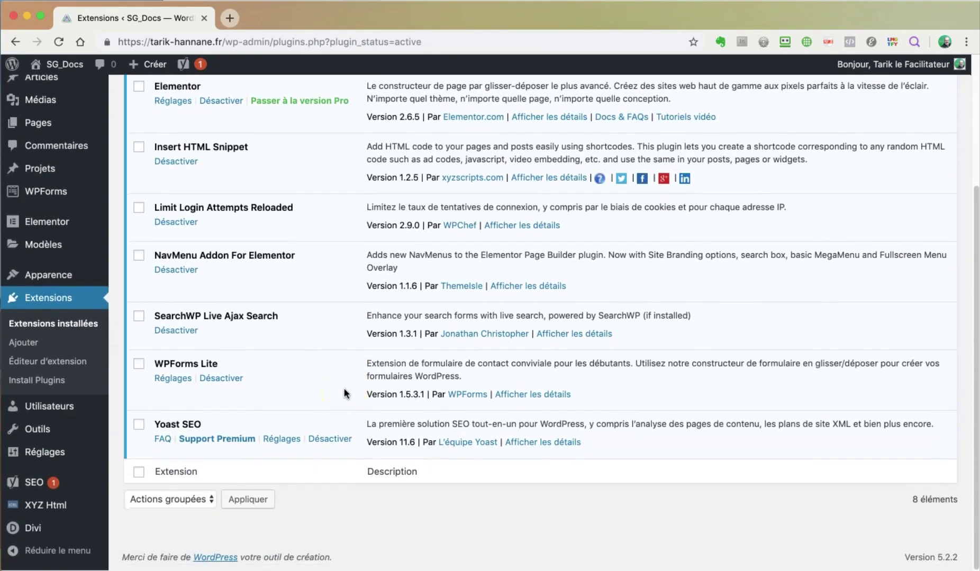
{"action": "left_click", "coordinate": [298, 382]}
{"action": "scroll", "coordinate": [300, 386], "scroll_direction": "up", "scroll_amount": 1}
{"action": "scroll", "coordinate": [300, 387], "scroll_direction": "up", "scroll_amount": 3}
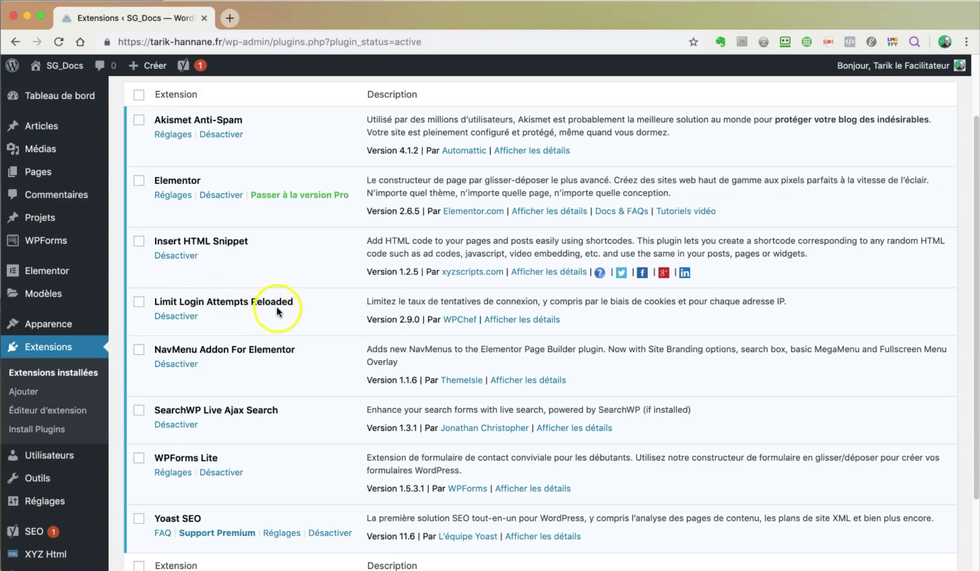
{"action": "scroll", "coordinate": [282, 307], "scroll_direction": "down", "scroll_amount": 3}
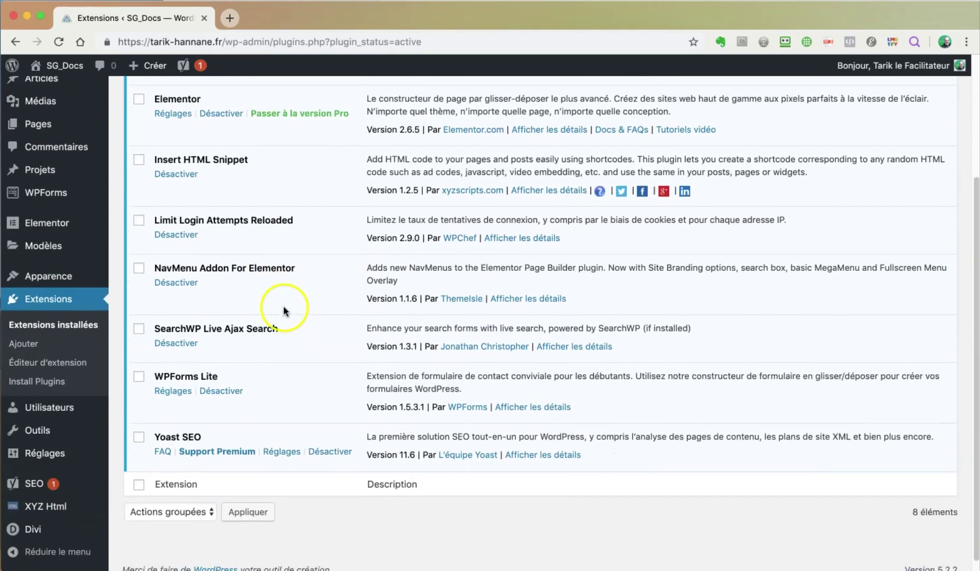
Open the Limit Login Attempts settings and examine the total number of lockouts in the statistics.
{"action": "mouse_move", "coordinate": [53, 461]}
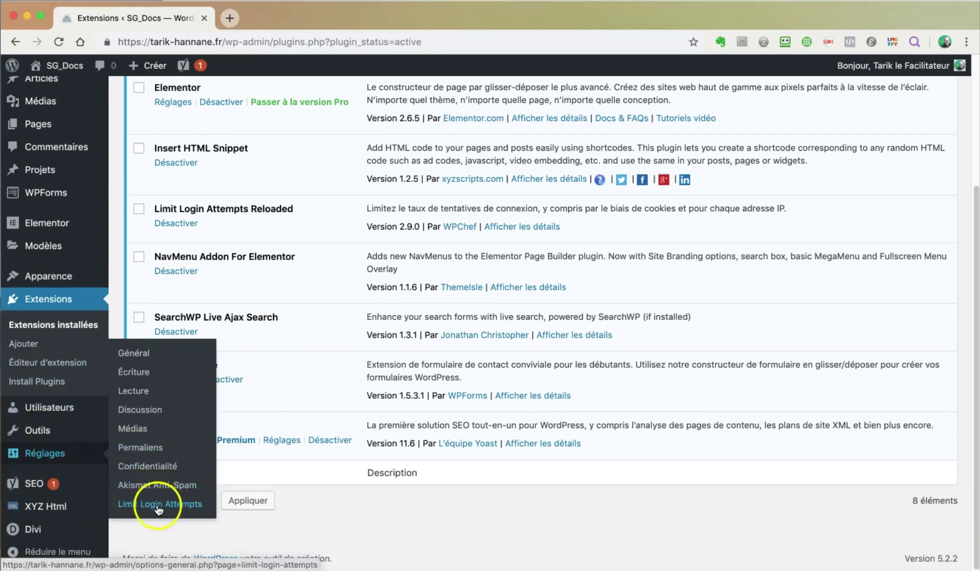
{"action": "left_click", "coordinate": [172, 507]}
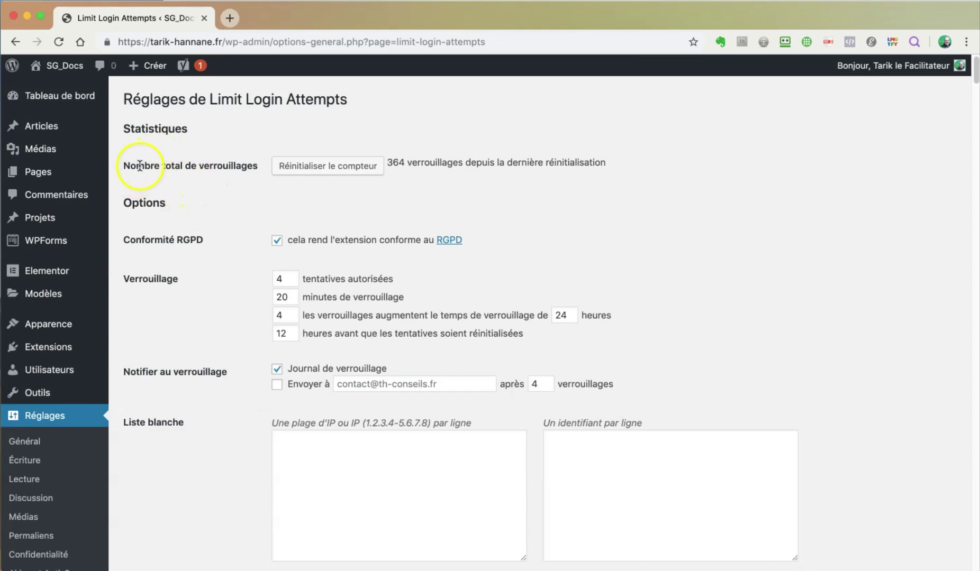
{"action": "scroll", "coordinate": [224, 110], "scroll_direction": "down", "scroll_amount": 1}
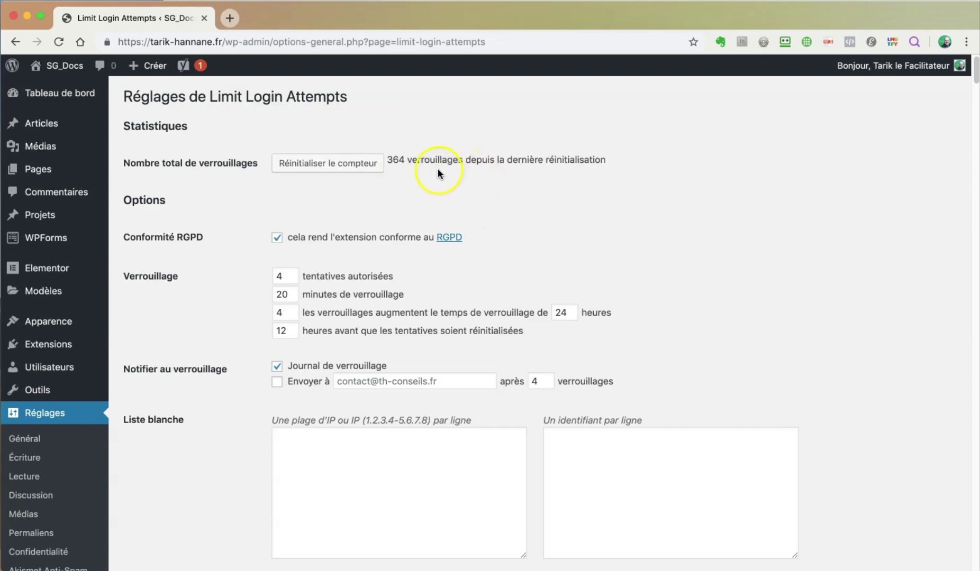
{"action": "left_click_drag", "start_coordinate": [386, 159], "coordinate": [432, 161]}
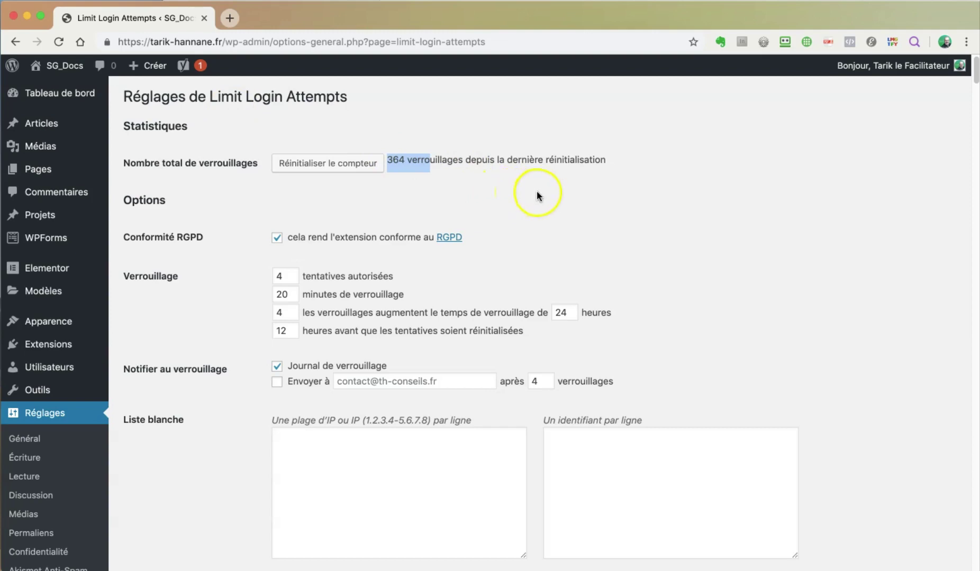
Examine the plugin's lockout options, including allowed attempts, lockout duration, notification, whitelist and blacklist.
{"action": "scroll", "coordinate": [553, 201], "scroll_direction": "down", "scroll_amount": 3}
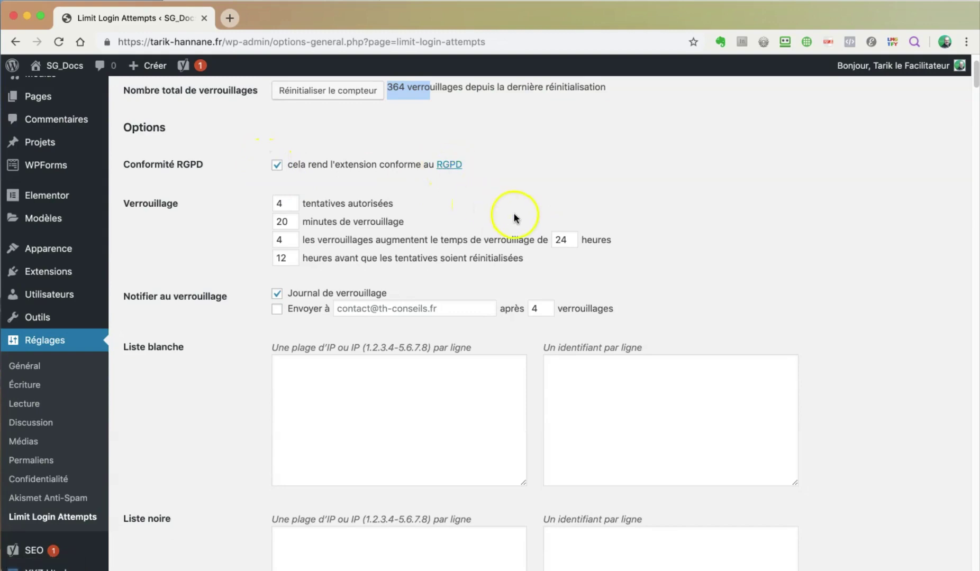
{"action": "scroll", "coordinate": [514, 217], "scroll_direction": "down", "scroll_amount": 3}
{"action": "scroll", "coordinate": [515, 217], "scroll_direction": "up", "scroll_amount": 5}
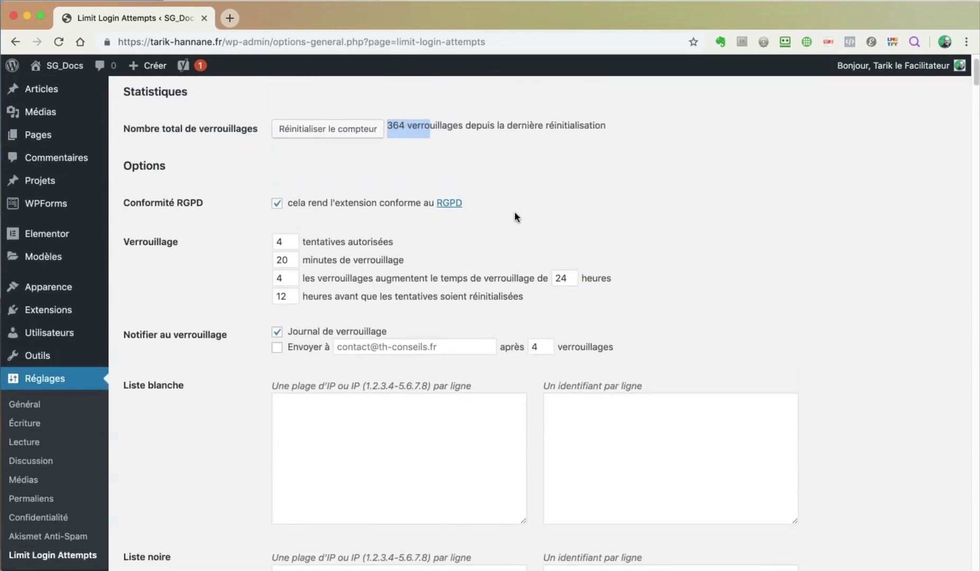
{"action": "scroll", "coordinate": [512, 220], "scroll_direction": "down", "scroll_amount": 15}
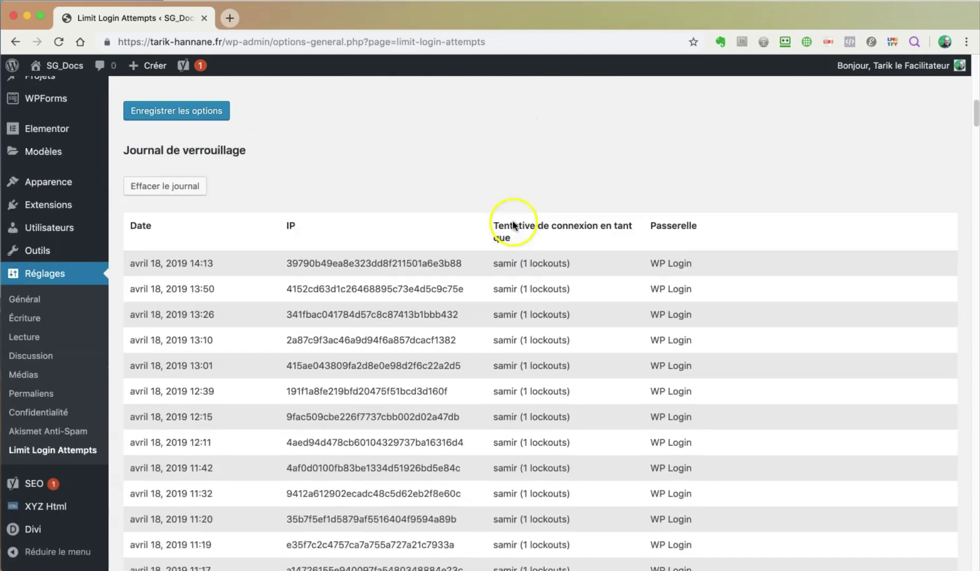
{"action": "scroll", "coordinate": [513, 220], "scroll_direction": "down", "scroll_amount": 3}
{"action": "scroll", "coordinate": [512, 221], "scroll_direction": "up", "scroll_amount": 20}
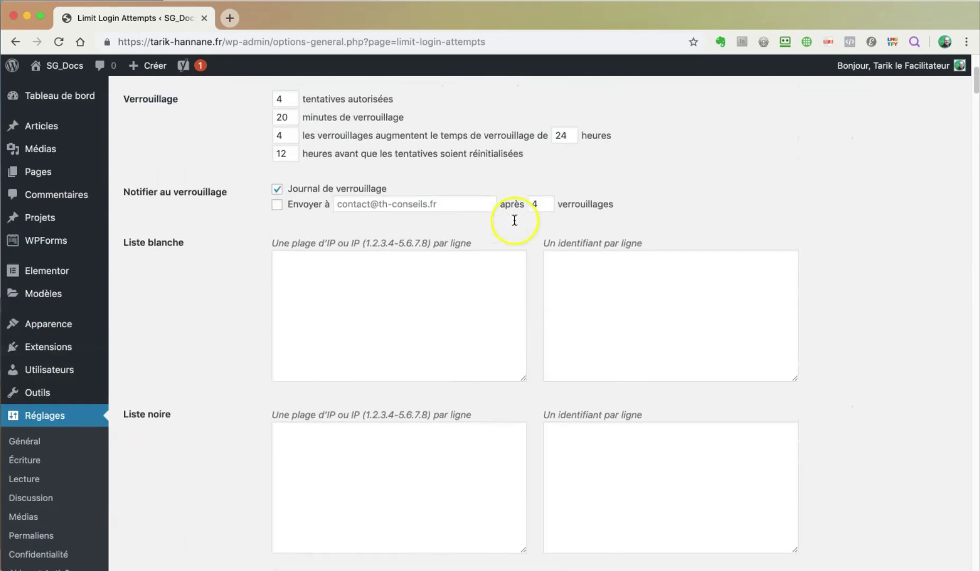
{"action": "scroll", "coordinate": [513, 219], "scroll_direction": "down", "scroll_amount": 5}
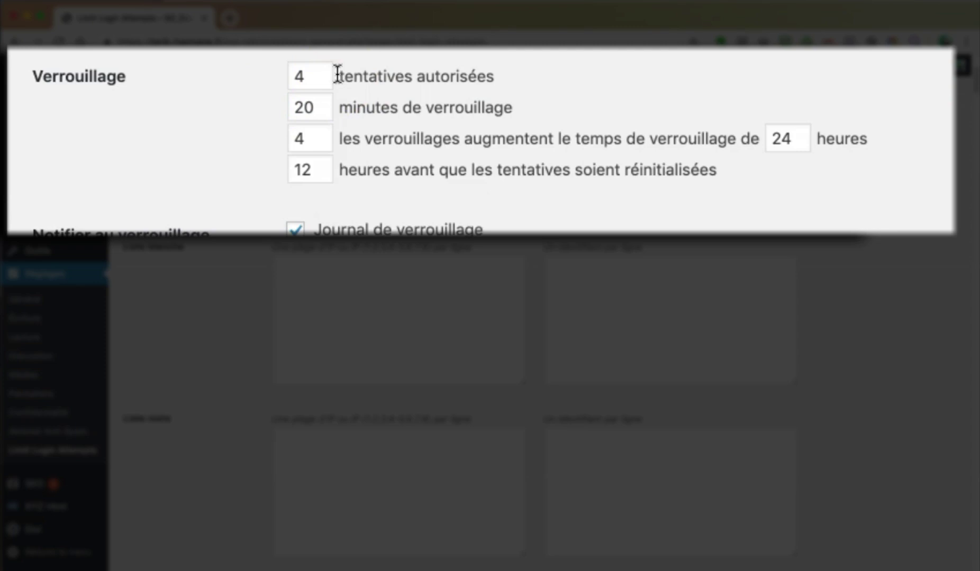
{"action": "left_click_drag", "start_coordinate": [317, 102], "coordinate": [282, 98]}
{"action": "left_click", "coordinate": [223, 114]}
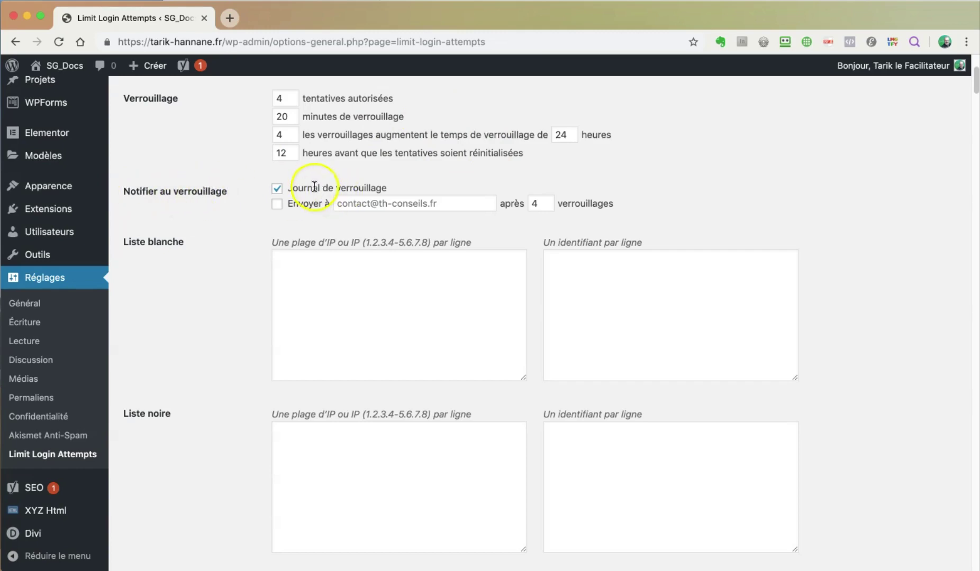
Examine the lockout log's dates, IP entries, attempted usernames and gateways, from the newest records to older ones.
{"action": "scroll", "coordinate": [178, 332], "scroll_direction": "down", "scroll_amount": 10}
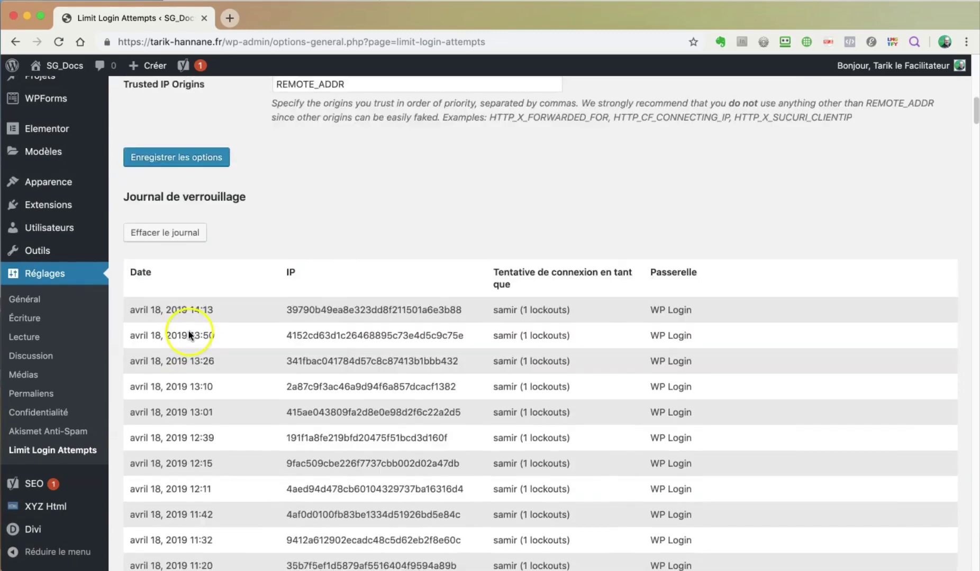
{"action": "scroll", "coordinate": [195, 330], "scroll_direction": "down", "scroll_amount": 2}
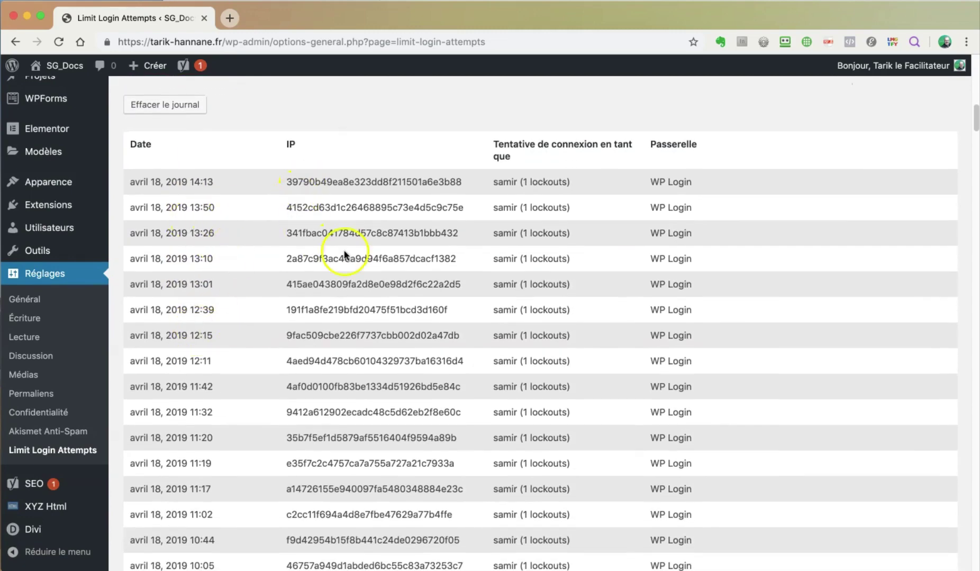
{"action": "scroll", "coordinate": [341, 275], "scroll_direction": "down", "scroll_amount": 2}
{"action": "scroll", "coordinate": [341, 275], "scroll_direction": "down", "scroll_amount": 2}
{"action": "scroll", "coordinate": [342, 270], "scroll_direction": "up", "scroll_amount": 4}
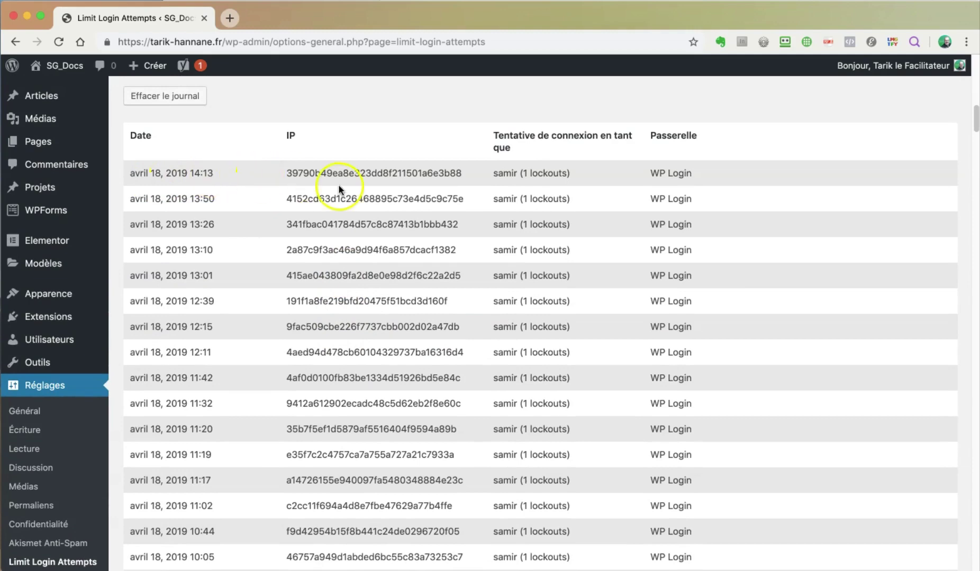
{"action": "scroll", "coordinate": [344, 234], "scroll_direction": "down", "scroll_amount": 1}
{"action": "scroll", "coordinate": [344, 233], "scroll_direction": "up", "scroll_amount": 3}
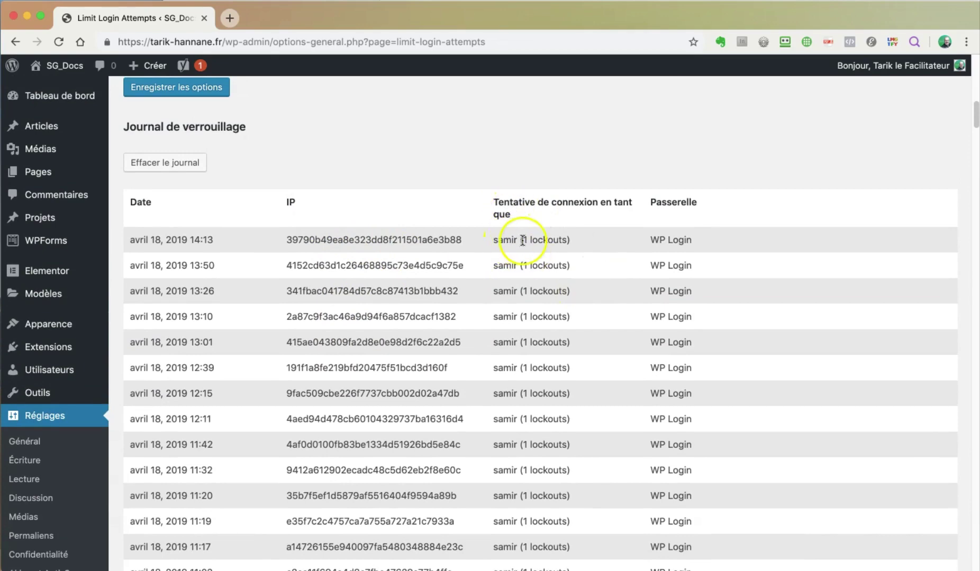
{"action": "scroll", "coordinate": [519, 273], "scroll_direction": "down", "scroll_amount": 10}
{"action": "scroll", "coordinate": [518, 276], "scroll_direction": "down", "scroll_amount": 20}
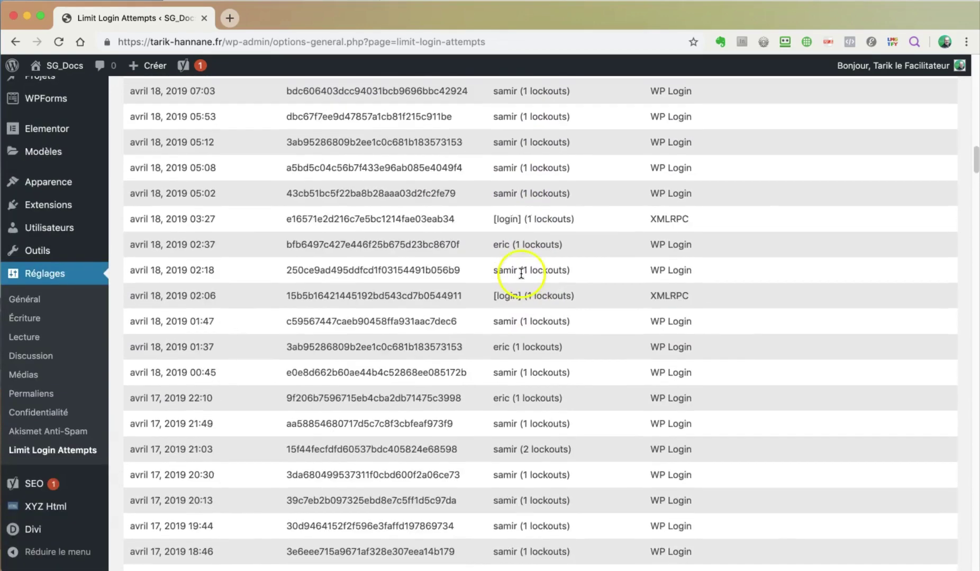
{"action": "scroll", "coordinate": [524, 276], "scroll_direction": "down", "scroll_amount": 10}
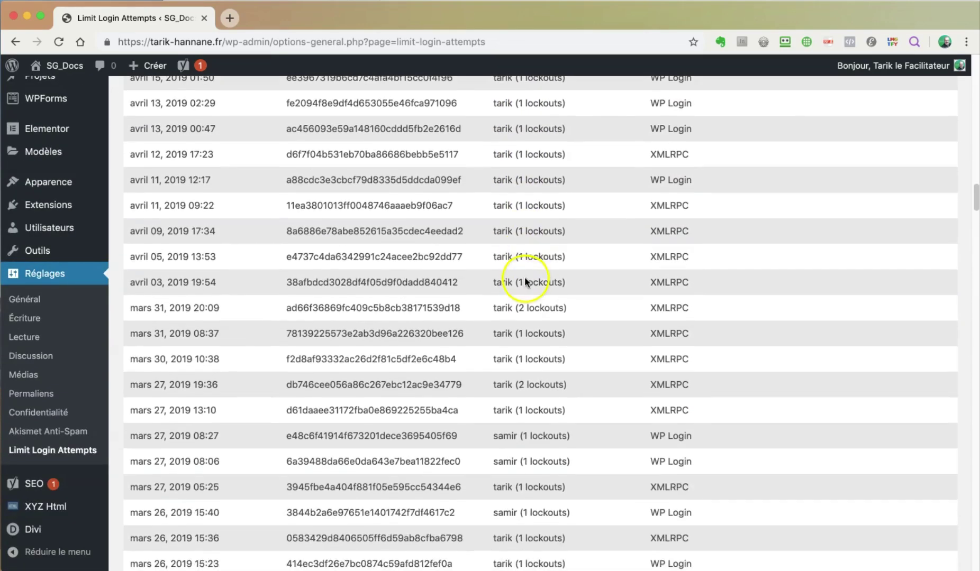
{"action": "scroll", "coordinate": [524, 276], "scroll_direction": "down", "scroll_amount": 20}
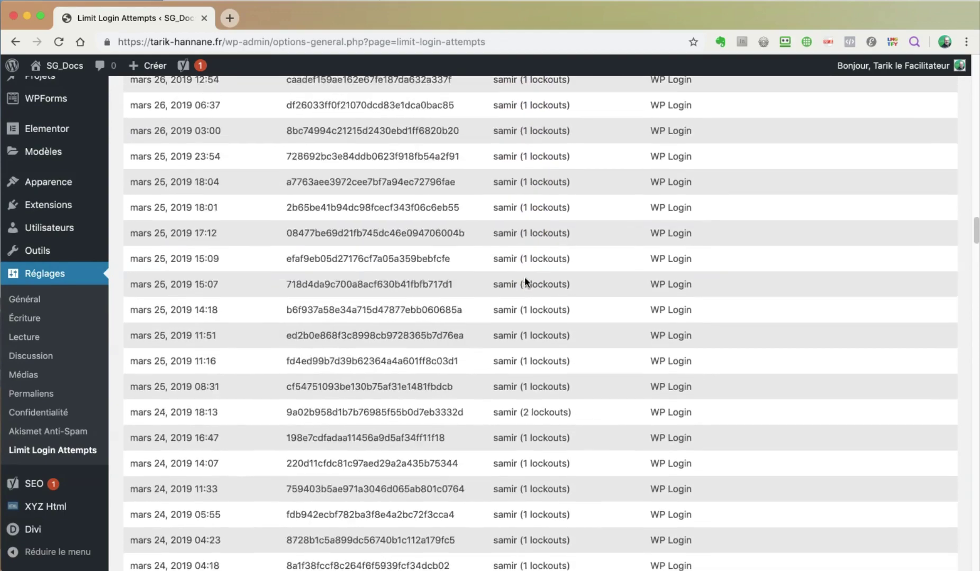
Add 127.0.0.1 to the IP whitelist in the lockout options.
{"action": "scroll", "coordinate": [526, 277], "scroll_direction": "up", "scroll_amount": 20}
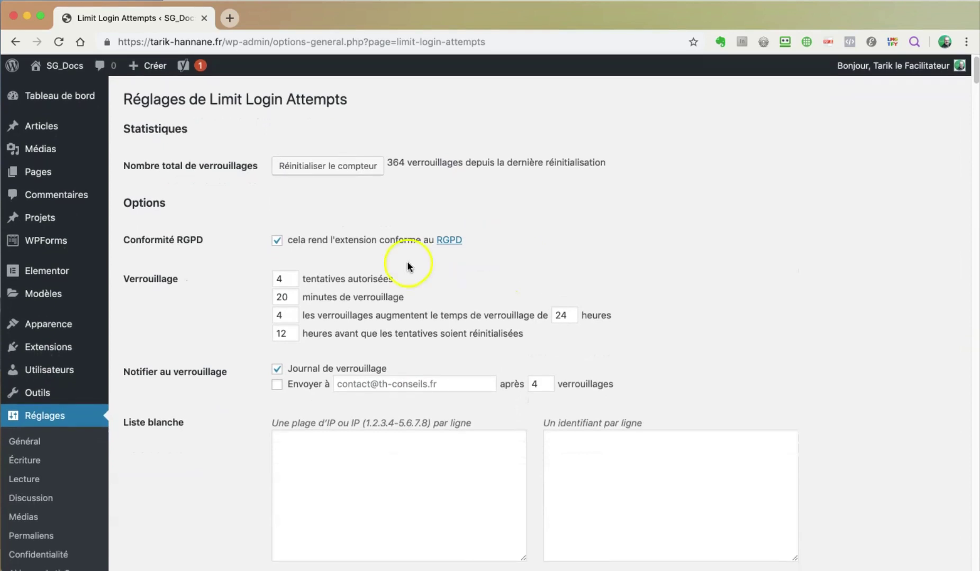
{"action": "scroll", "coordinate": [404, 317], "scroll_direction": "down", "scroll_amount": 3}
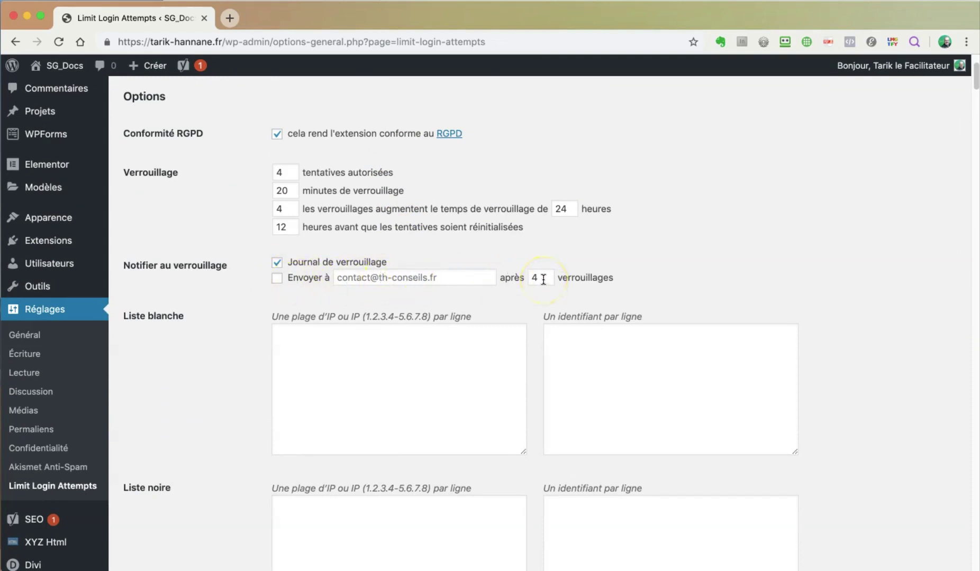
{"action": "scroll", "coordinate": [542, 301], "scroll_direction": "down", "scroll_amount": 3}
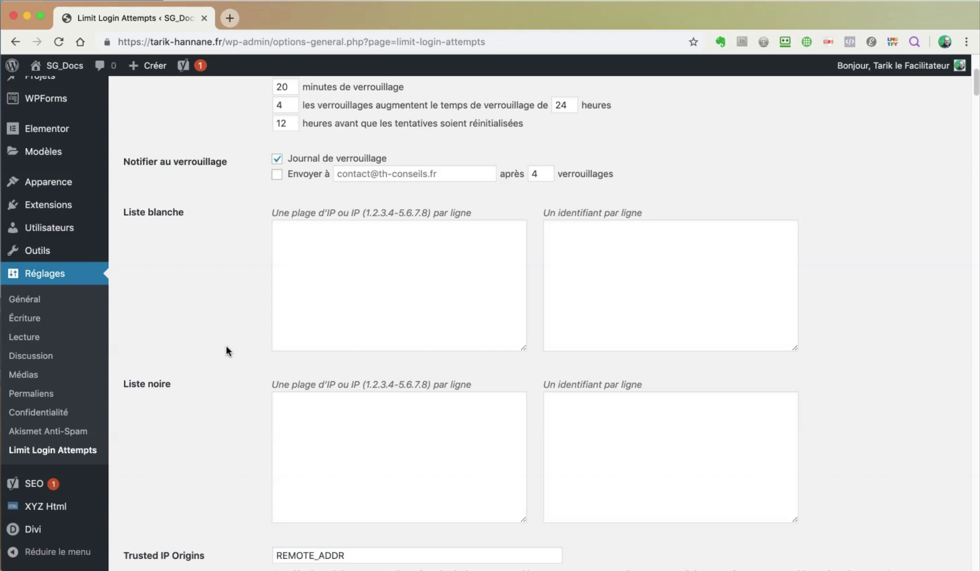
{"action": "left_click", "coordinate": [311, 260]}
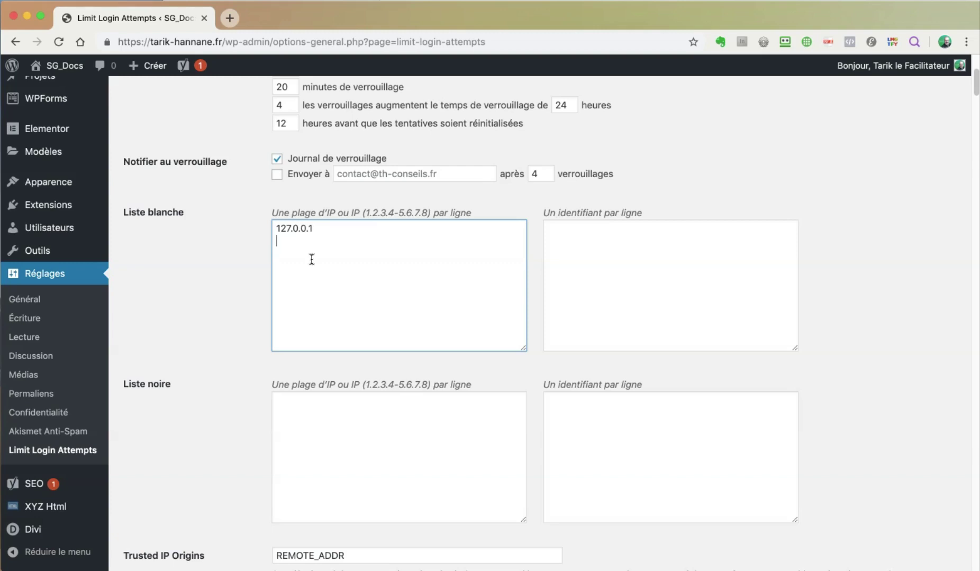
Open mon-ip.com in a new browser tab and copy the computer's public IP address.
{"action": "left_click", "coordinate": [228, 18]}
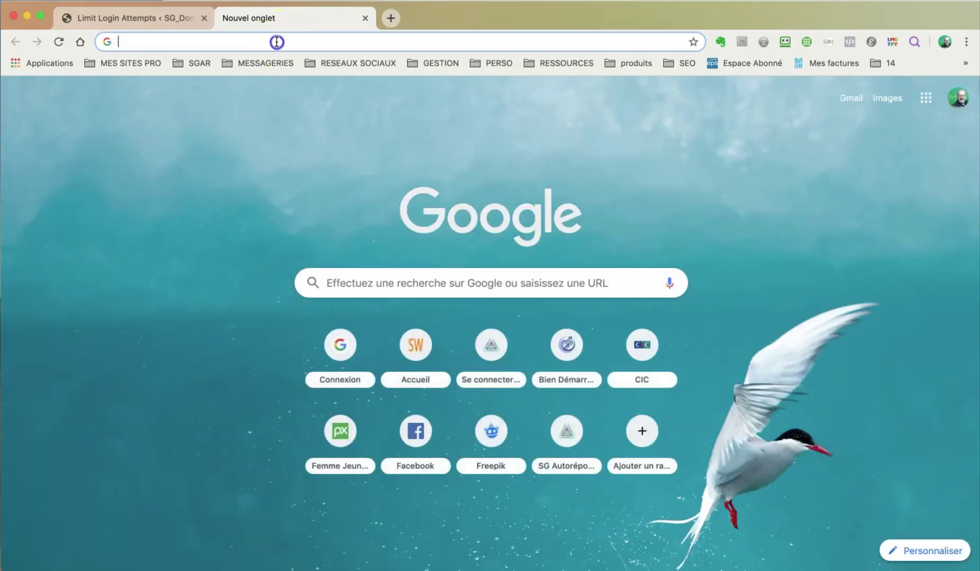
{"action": "type", "text": "mon"}
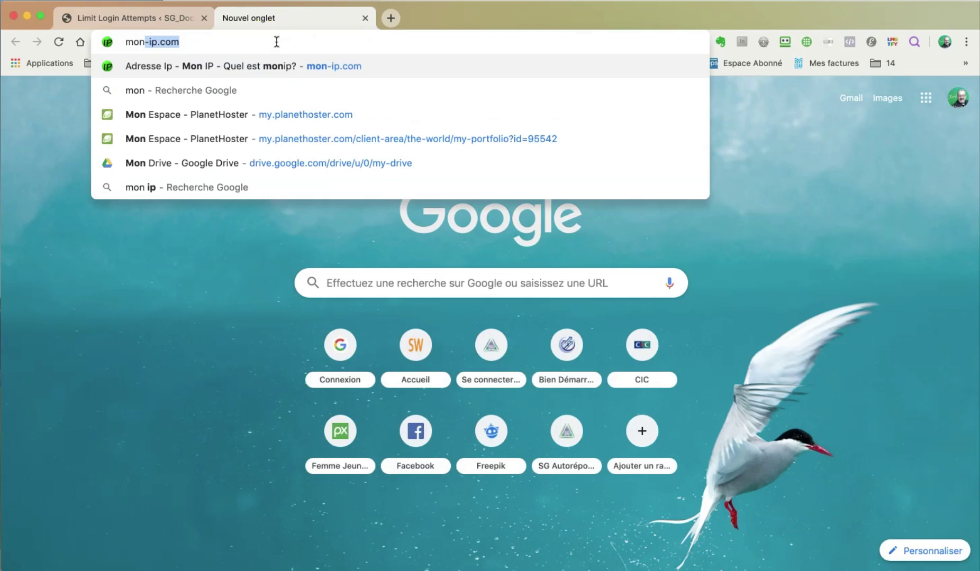
{"action": "key", "text": "Return"}
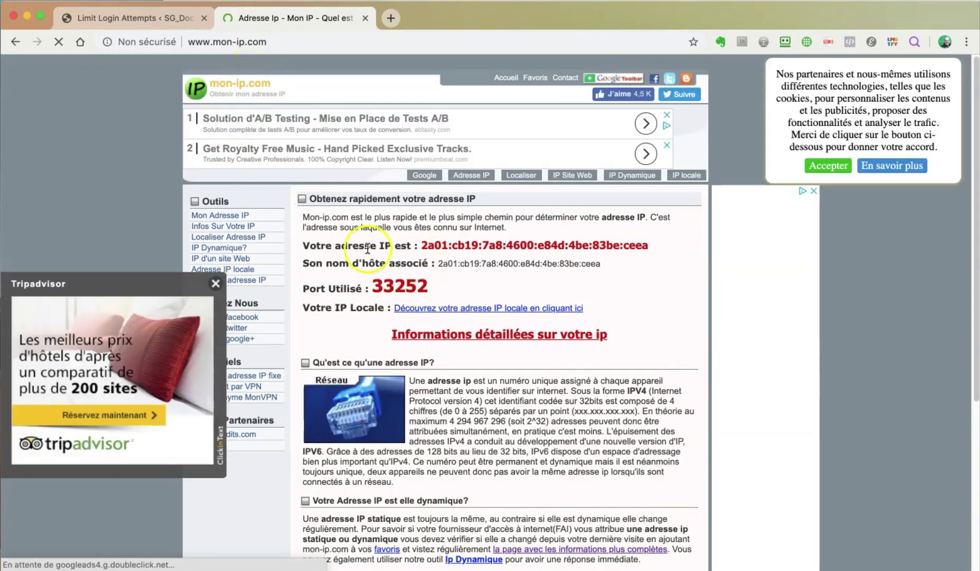
{"action": "left_click", "coordinate": [215, 283]}
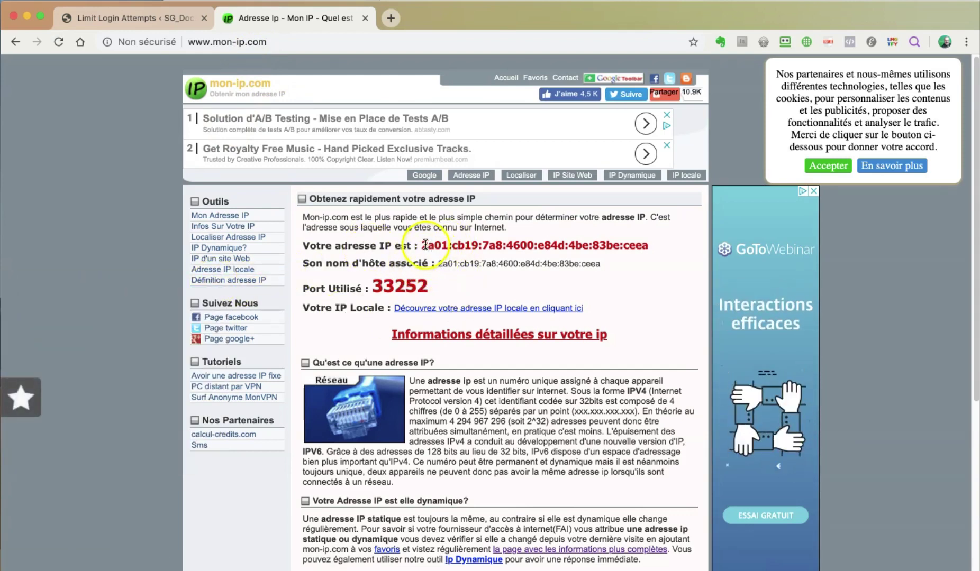
{"action": "left_click_drag", "start_coordinate": [424, 245], "coordinate": [645, 246]}
{"action": "key", "text": "super+c"}
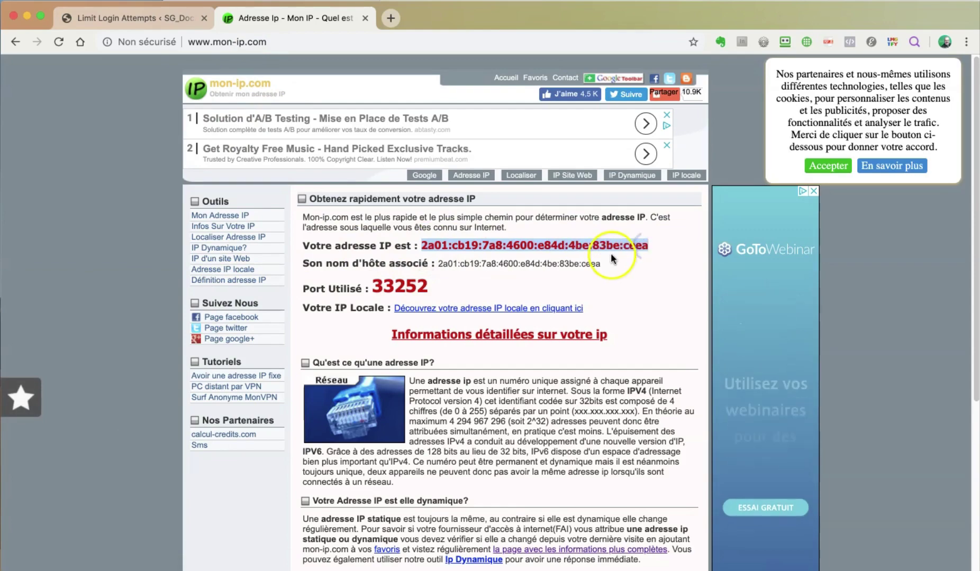
{"action": "scroll", "coordinate": [620, 295], "scroll_direction": "down", "scroll_amount": 2}
{"action": "scroll", "coordinate": [620, 295], "scroll_direction": "down", "scroll_amount": 5}
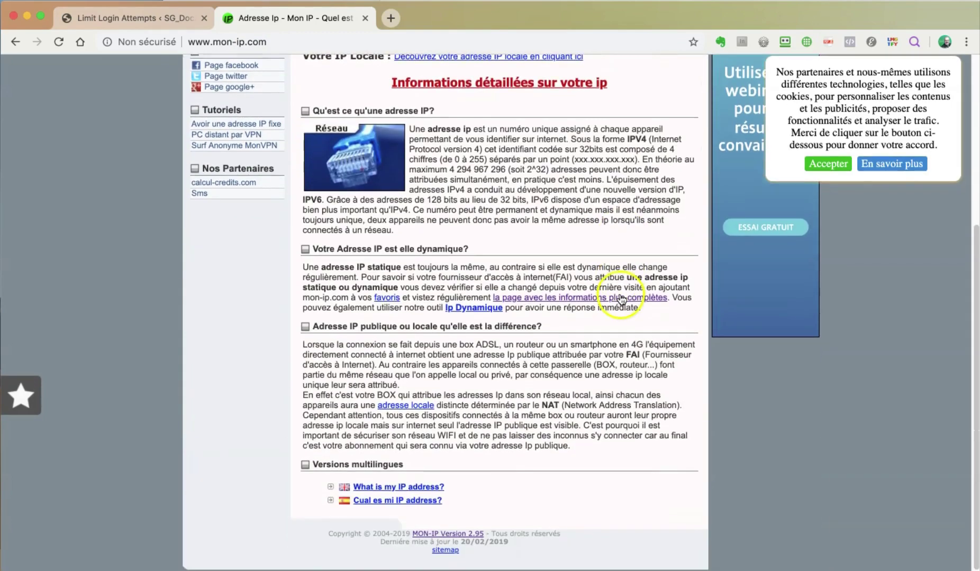
{"action": "scroll", "coordinate": [619, 286], "scroll_direction": "up", "scroll_amount": 6}
Copy the public IP address from mon-ip.com again and add it below 127.0.0.1 in the IP whitelist.
{"action": "left_click", "coordinate": [121, 18]}
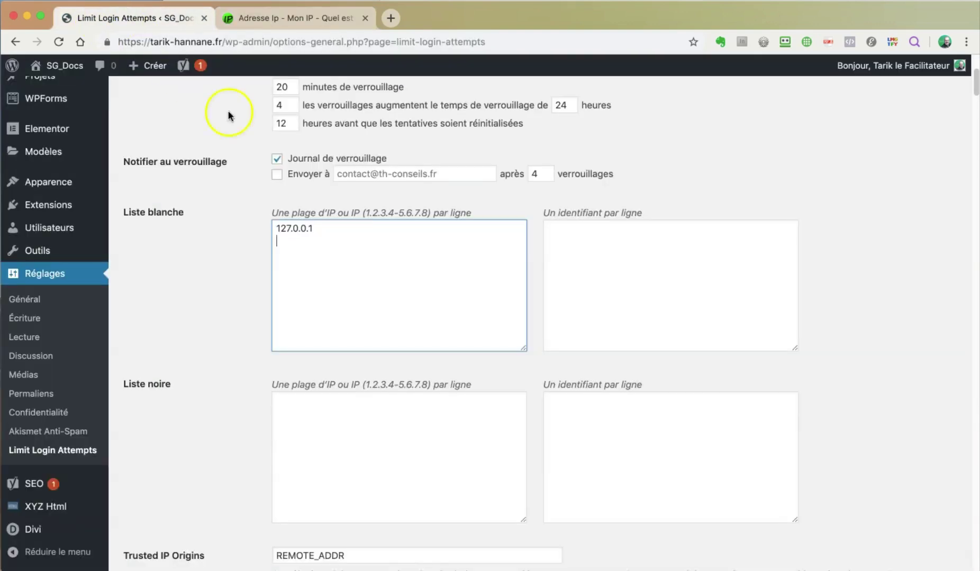
{"action": "left_click_drag", "start_coordinate": [314, 229], "coordinate": [277, 227]}
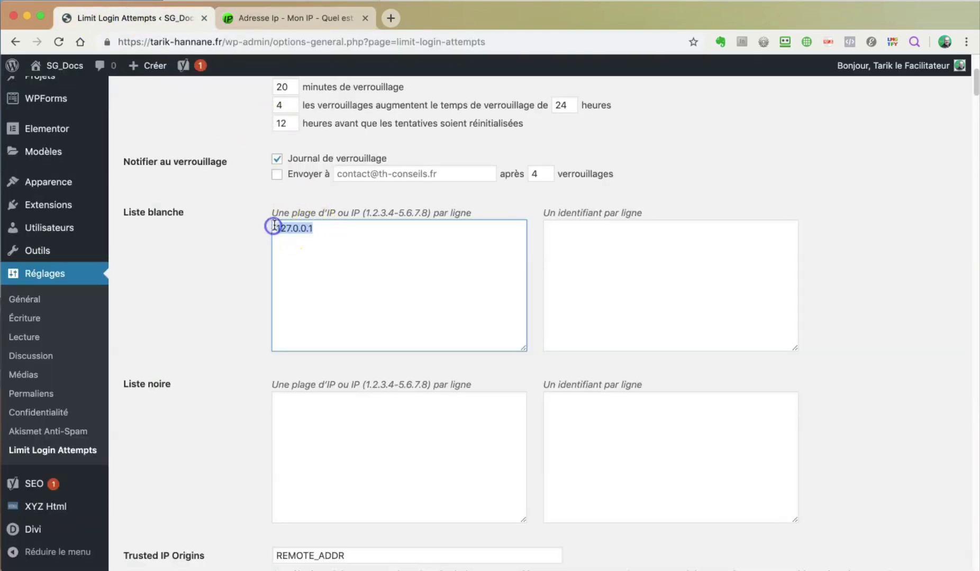
{"action": "left_click", "coordinate": [286, 18]}
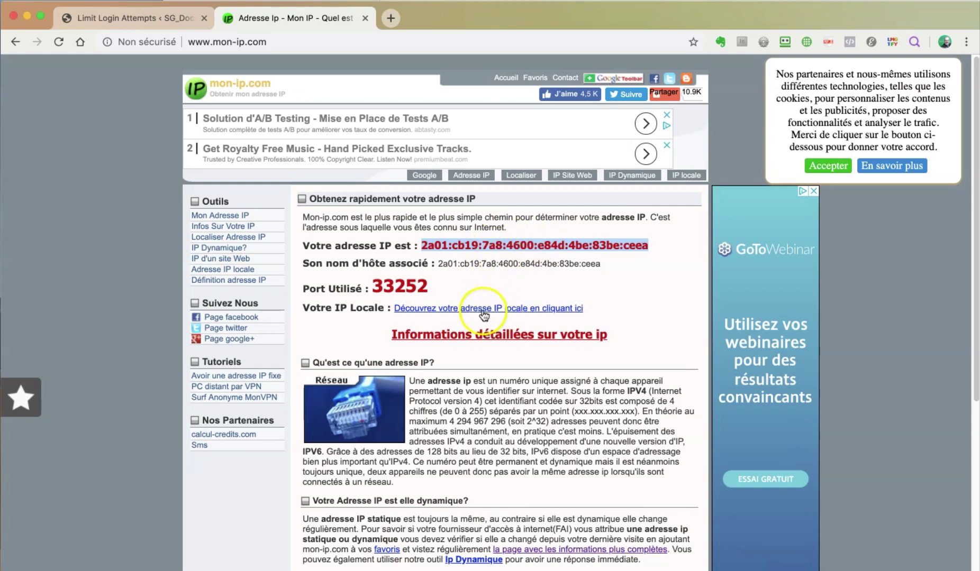
{"action": "right_click", "coordinate": [489, 245]}
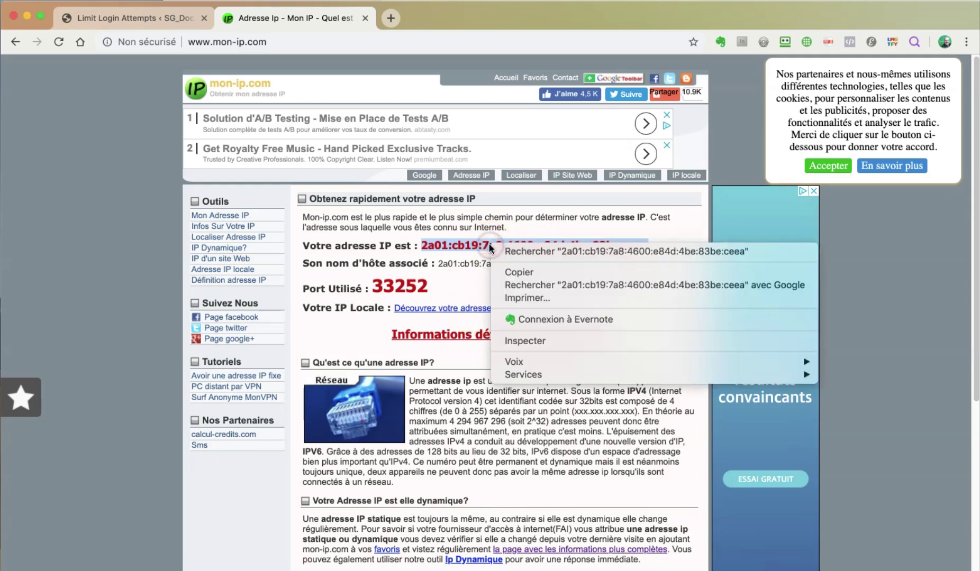
{"action": "left_click", "coordinate": [524, 271]}
{"action": "left_click", "coordinate": [116, 18]}
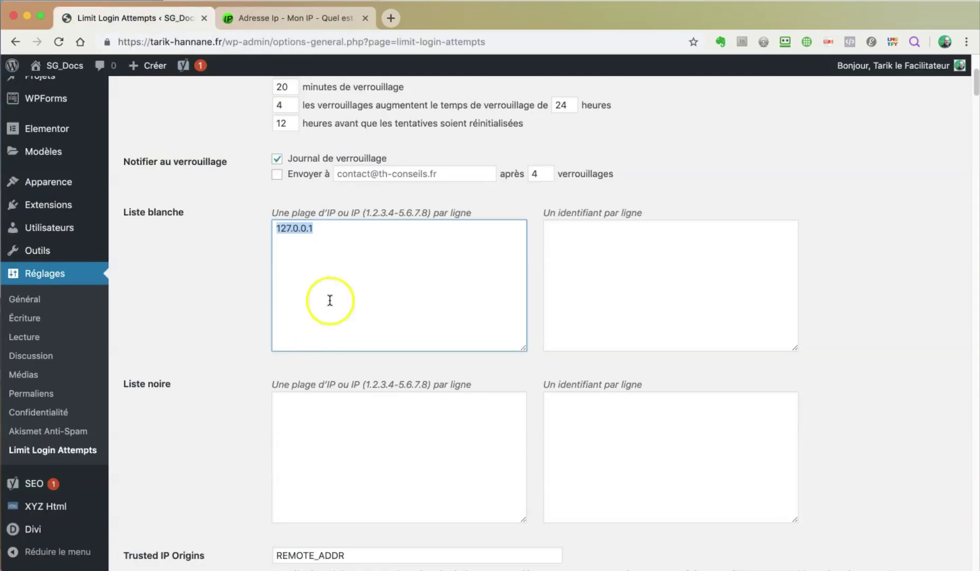
{"action": "left_click", "coordinate": [335, 244]}
{"action": "key", "text": "super+v"}
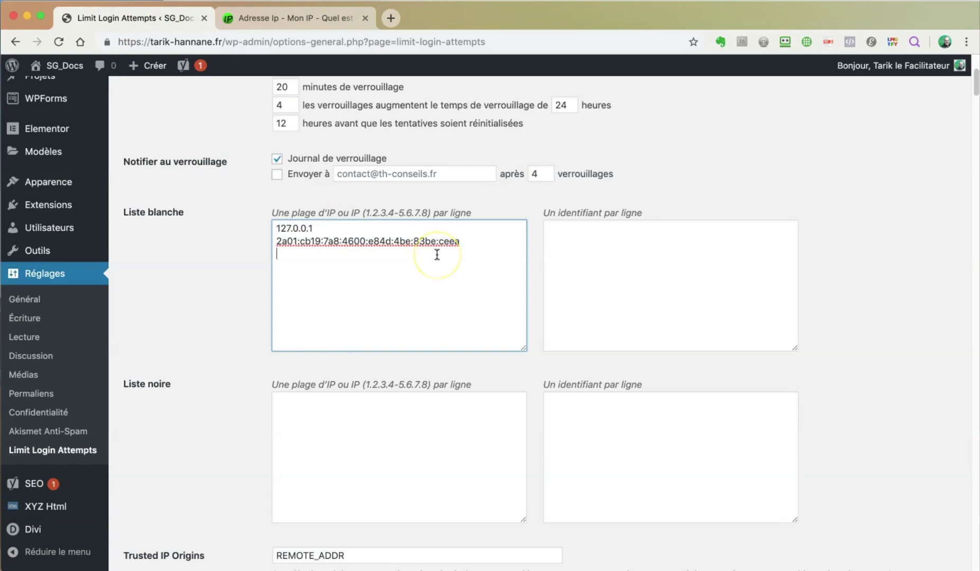
Look up the computer's local IP address on mon-ip.com and add 192.168.1.12 as the third line of the IP whitelist.
{"action": "left_click", "coordinate": [288, 17]}
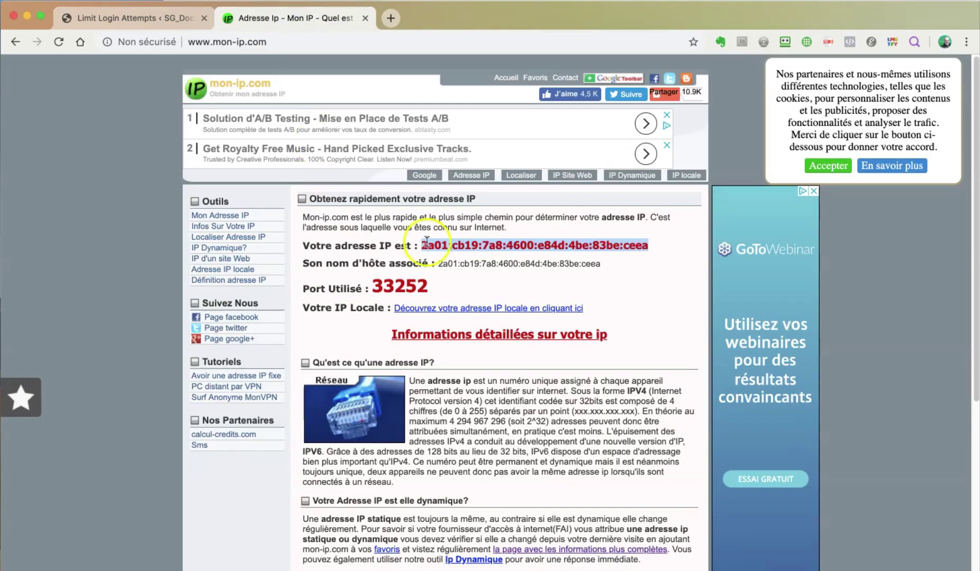
{"action": "left_click", "coordinate": [505, 311]}
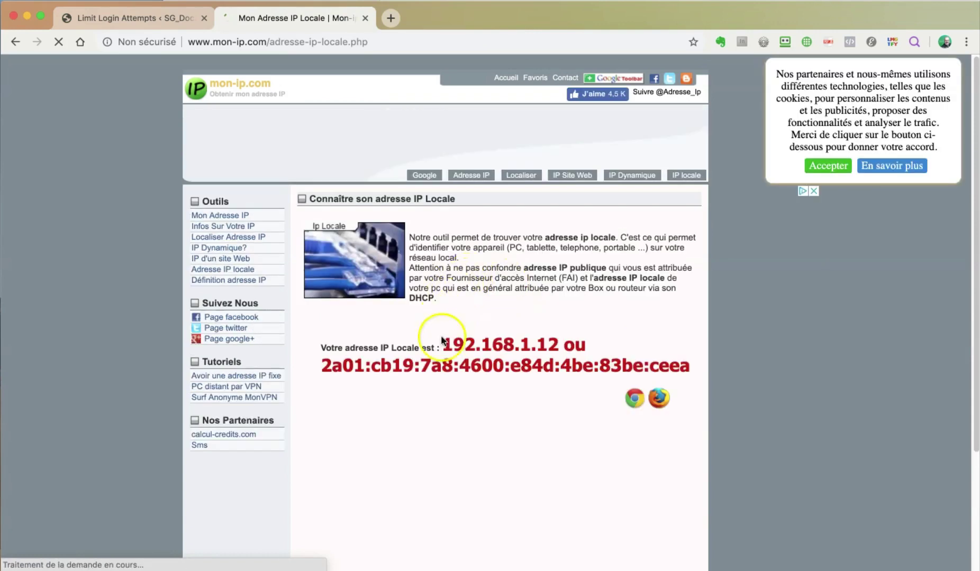
{"action": "left_click_drag", "start_coordinate": [444, 345], "coordinate": [553, 344]}
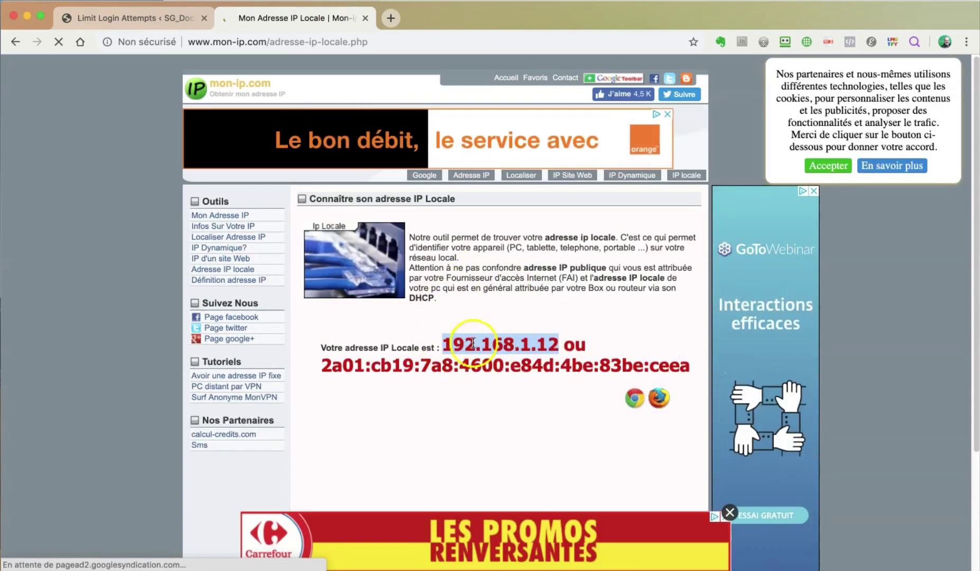
{"action": "right_click", "coordinate": [474, 344]}
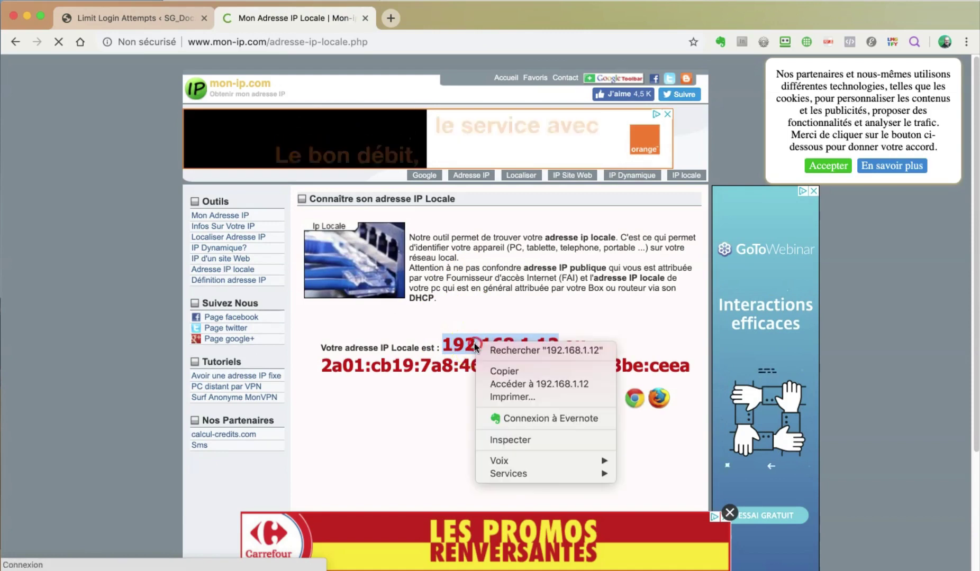
{"action": "left_click", "coordinate": [499, 370]}
{"action": "left_click_drag", "start_coordinate": [441, 345], "coordinate": [554, 341]}
{"action": "left_click_drag", "start_coordinate": [331, 365], "coordinate": [642, 365]}
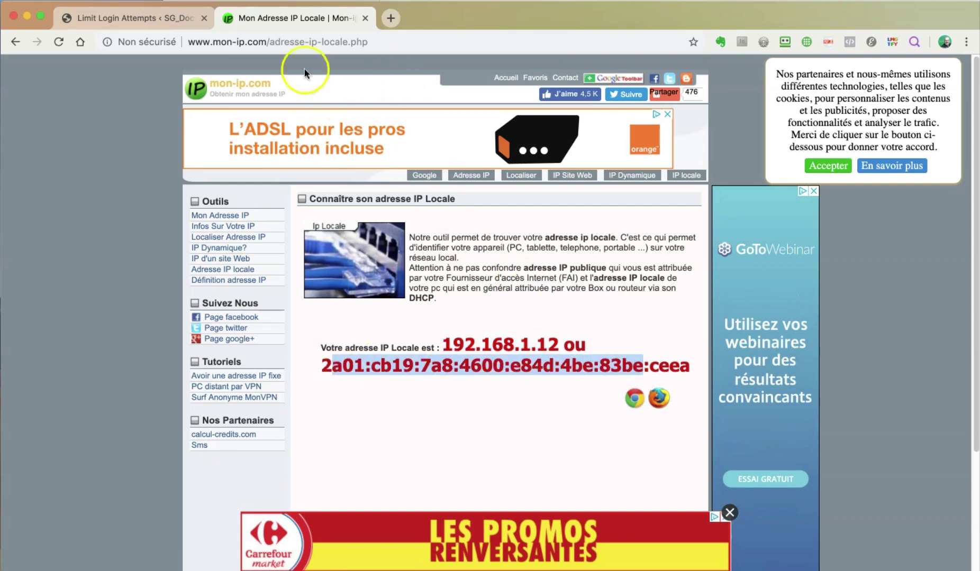
{"action": "left_click", "coordinate": [146, 18]}
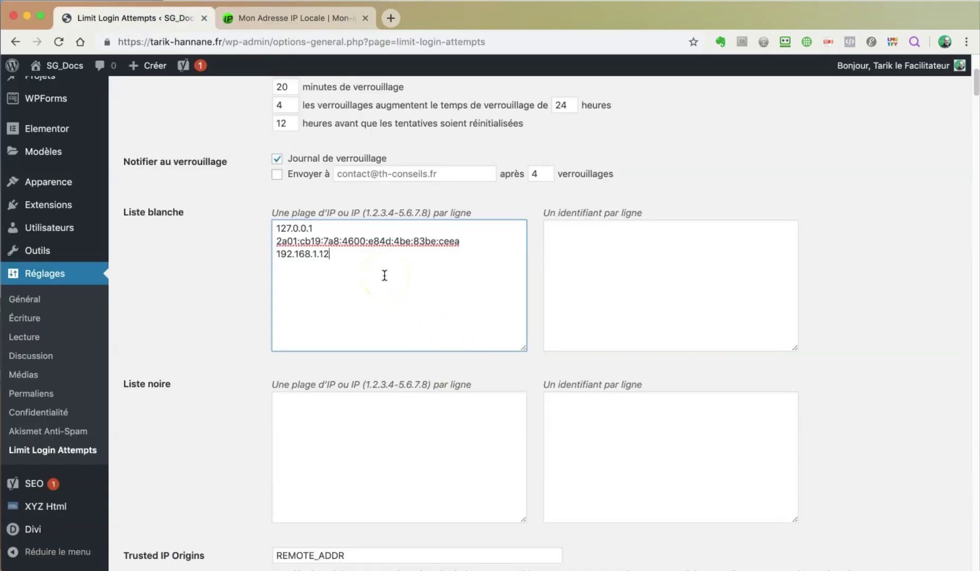
Close the mon-ip.com page and open the list of all WordPress users in a separate browser tab.
{"action": "left_click", "coordinate": [597, 245]}
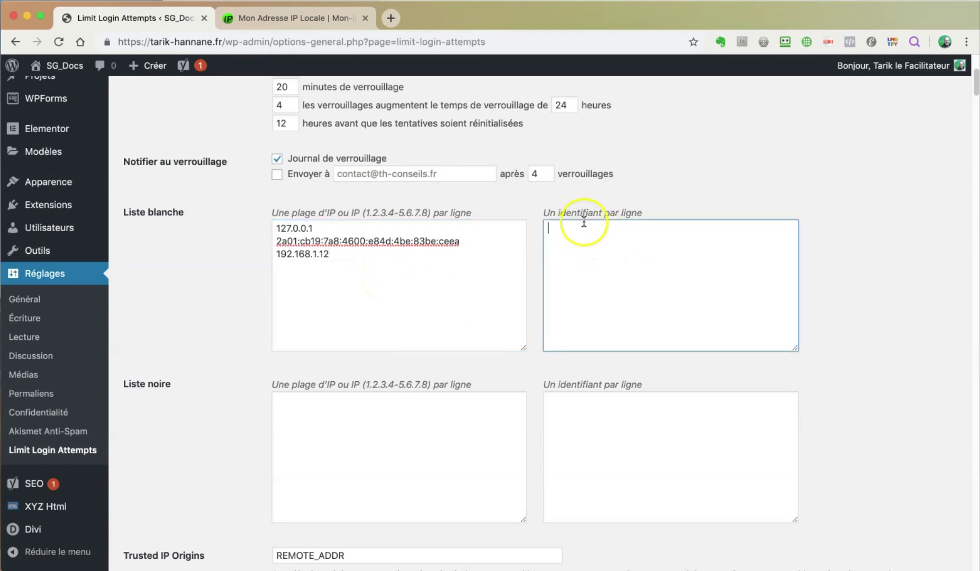
{"action": "left_click", "coordinate": [365, 18]}
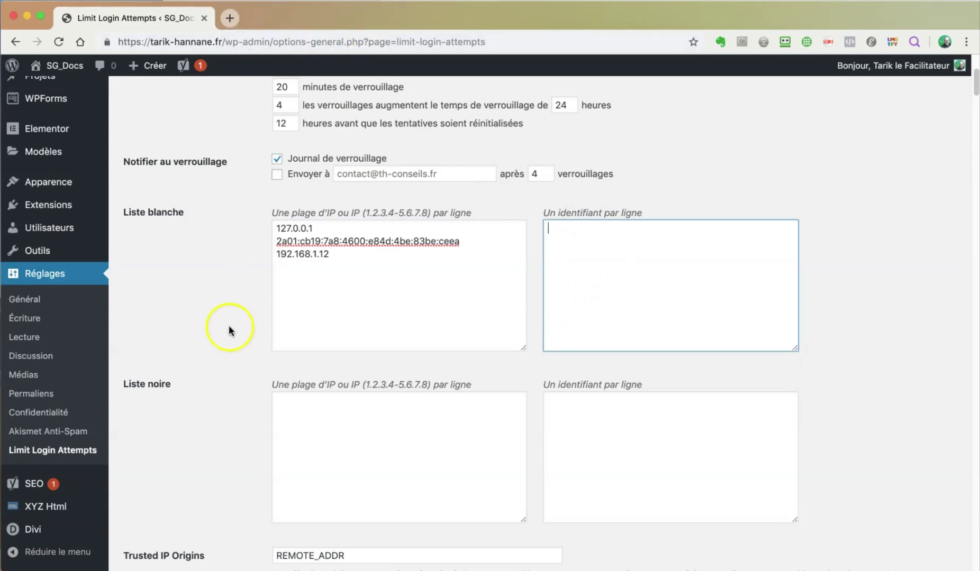
{"action": "mouse_move", "coordinate": [61, 226]}
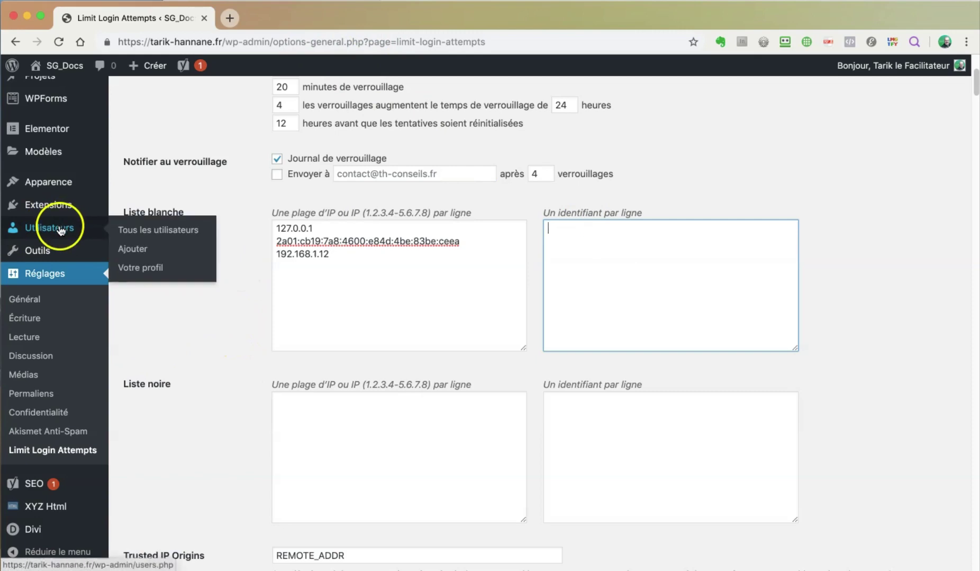
{"action": "right_click", "coordinate": [132, 233]}
{"action": "left_click", "coordinate": [191, 235]}
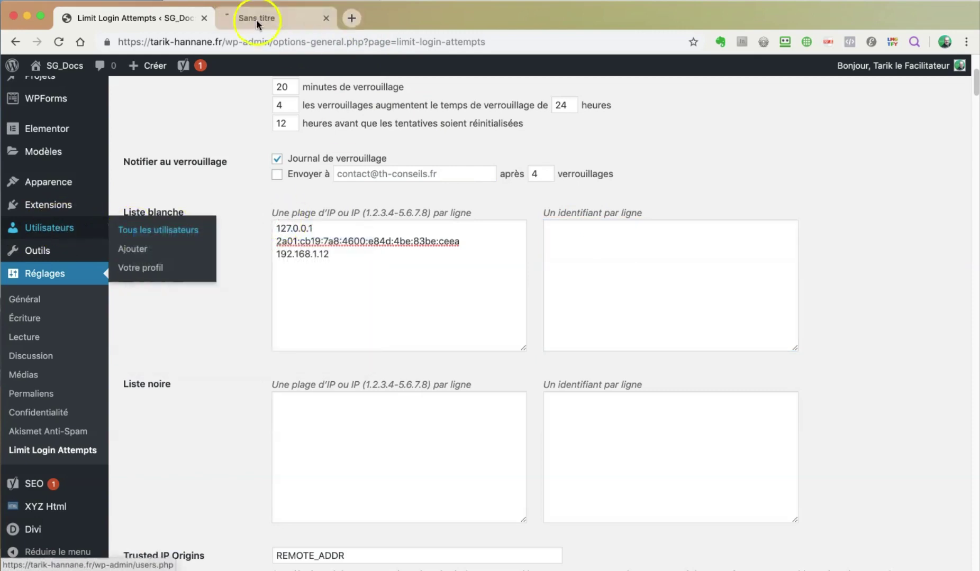
{"action": "left_click", "coordinate": [258, 18]}
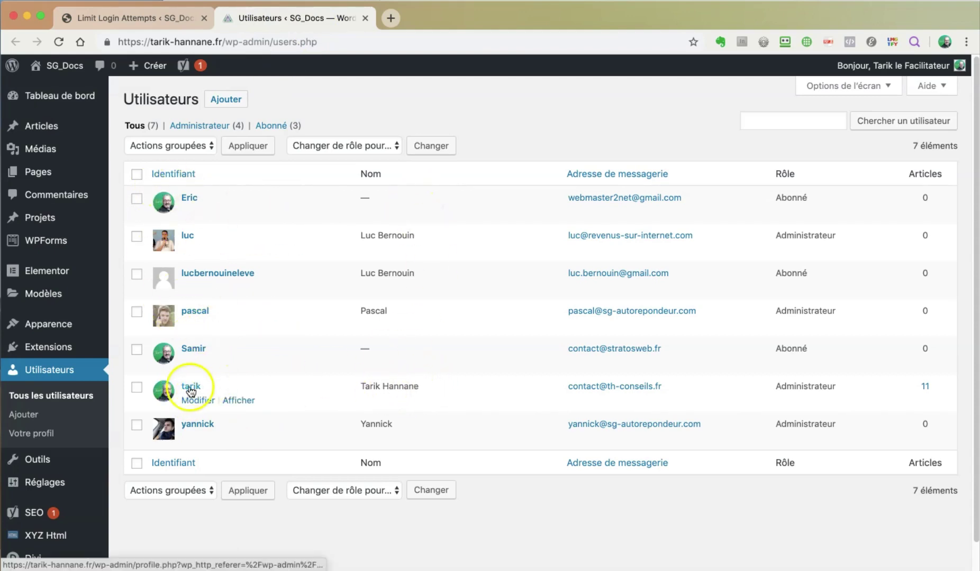
Enter the site owner's administrator username in the username whitelist of the Limit Login Attempts settings.
{"action": "left_click", "coordinate": [159, 16]}
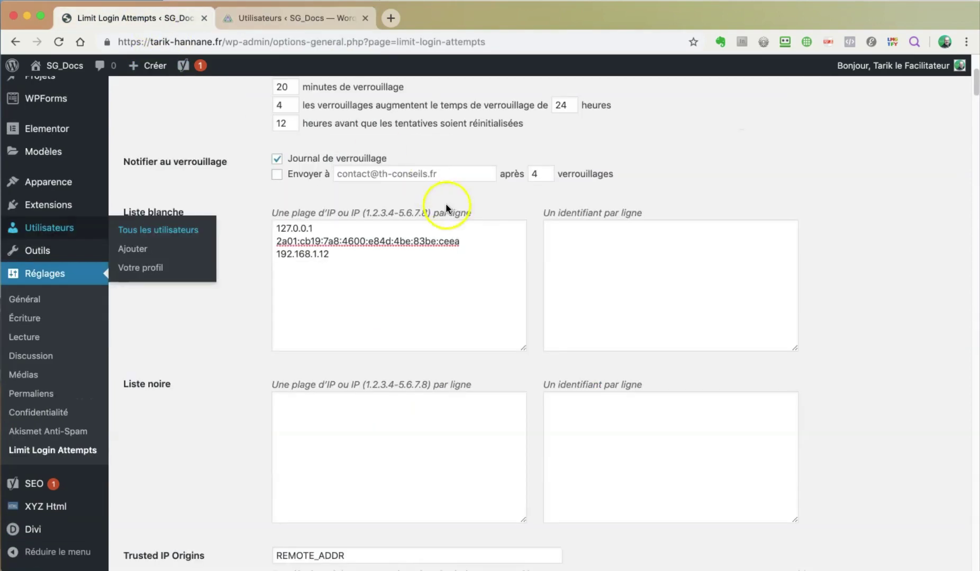
{"action": "left_click", "coordinate": [577, 241]}
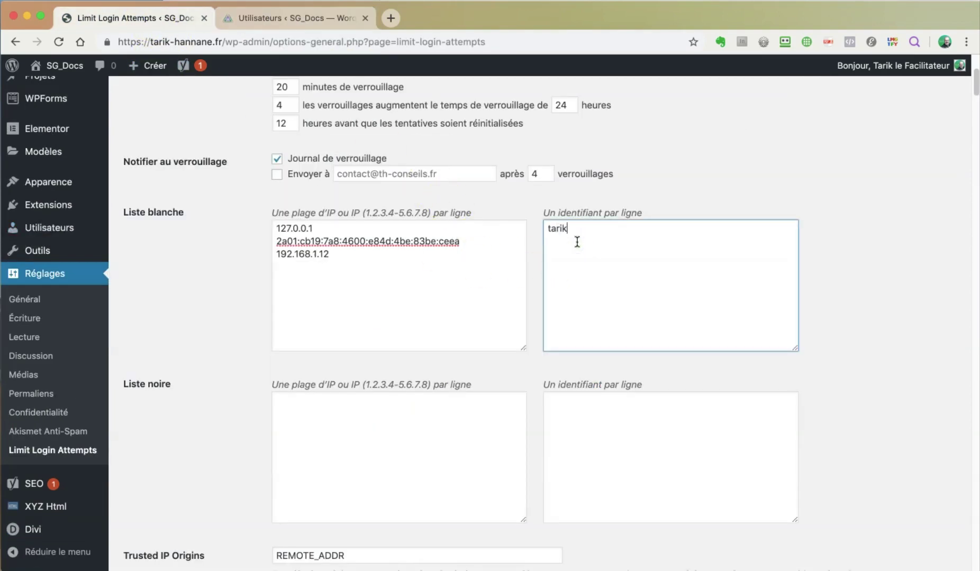
{"action": "left_click", "coordinate": [607, 268]}
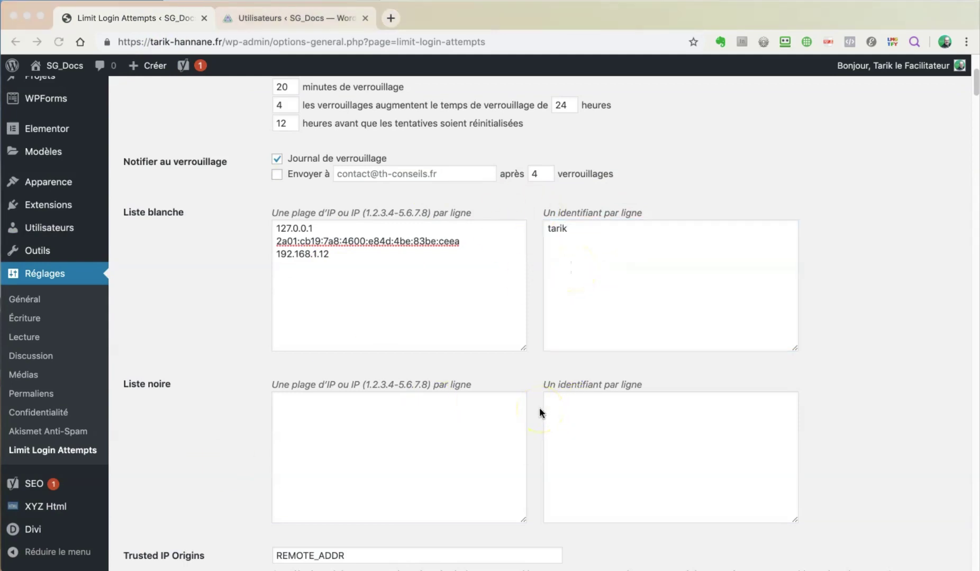
Examine the lockout log for attempted usernames and IP entries that could go on the blacklist.
{"action": "left_click", "coordinate": [385, 413]}
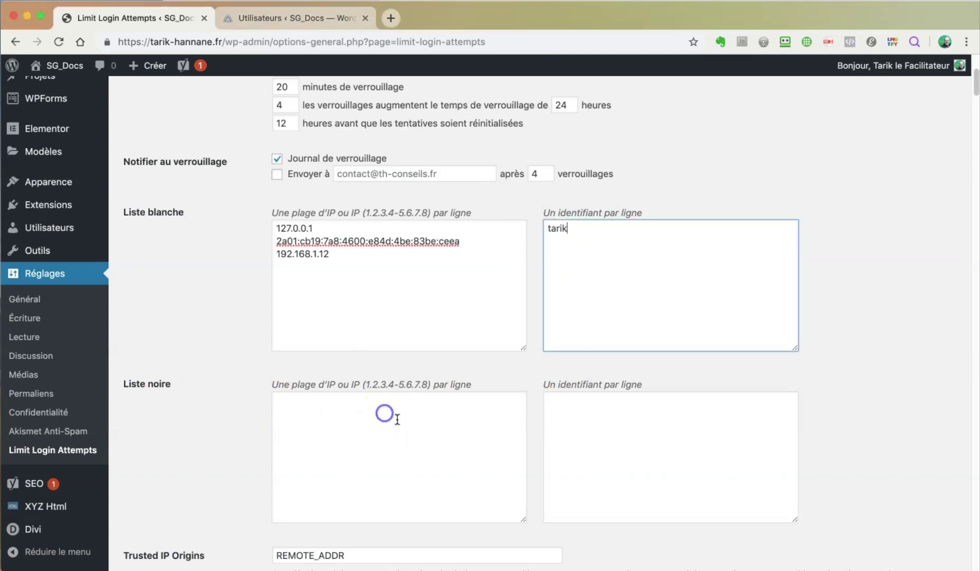
{"action": "scroll", "coordinate": [463, 438], "scroll_direction": "down", "scroll_amount": 5}
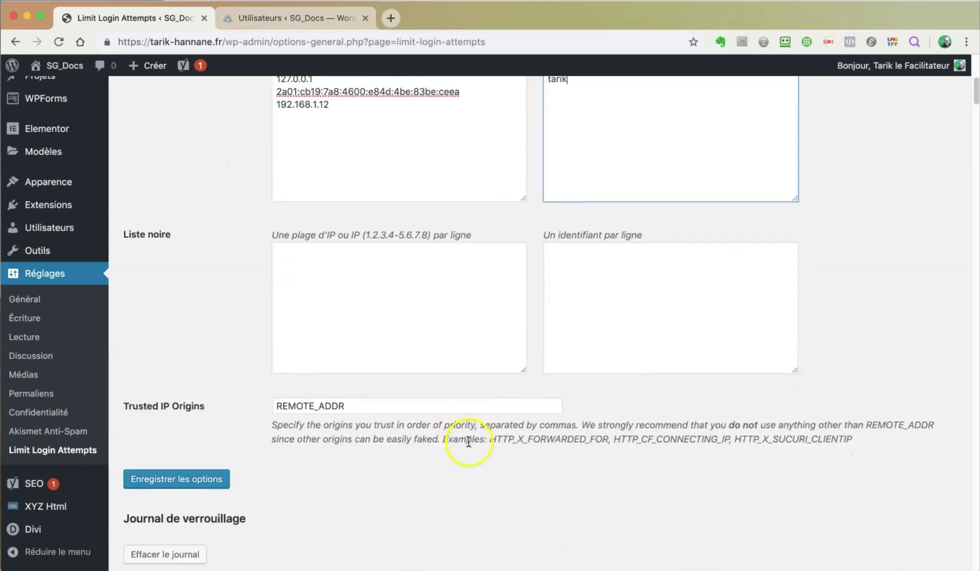
{"action": "scroll", "coordinate": [468, 442], "scroll_direction": "down", "scroll_amount": 10}
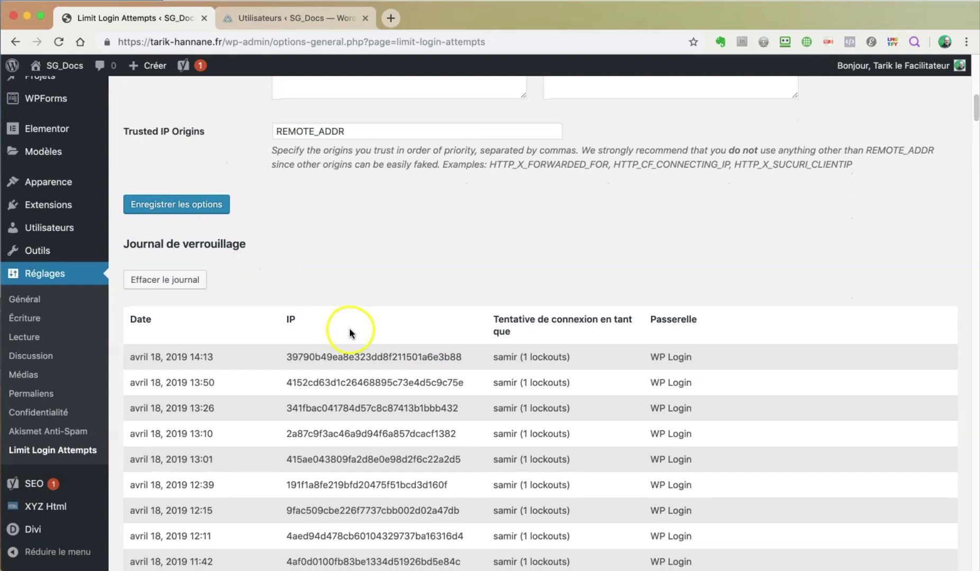
{"action": "scroll", "coordinate": [351, 328], "scroll_direction": "down", "scroll_amount": 3}
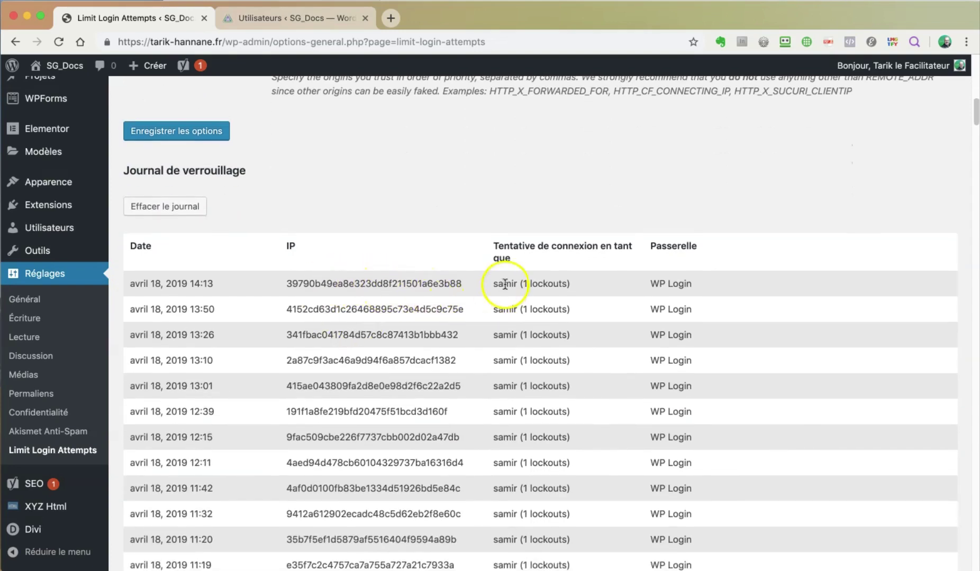
{"action": "scroll", "coordinate": [524, 466], "scroll_direction": "down", "scroll_amount": 17}
{"action": "scroll", "coordinate": [510, 479], "scroll_direction": "down", "scroll_amount": 18}
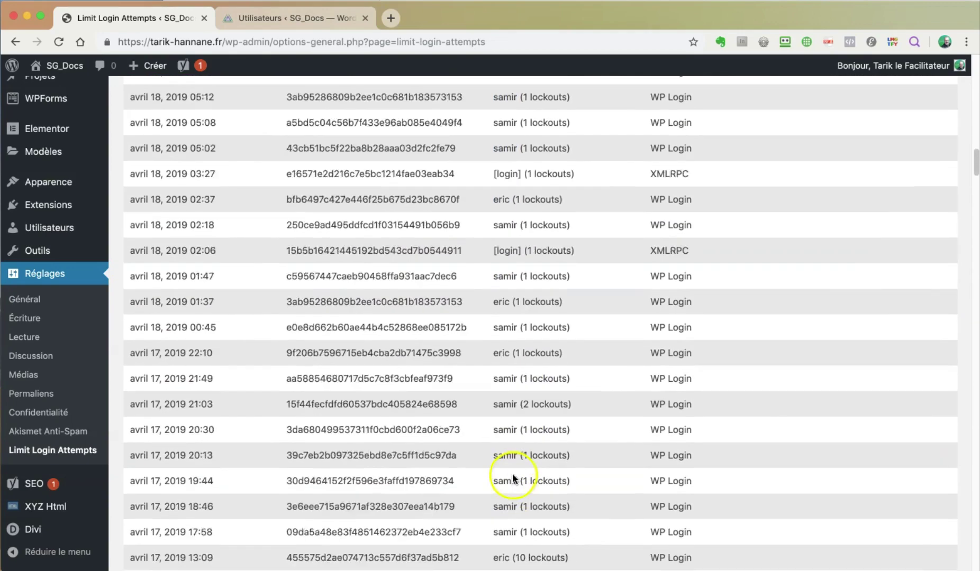
Copy the attempted username from the lockout log entry of avril 18, 2019 01:37.
{"action": "scroll", "coordinate": [513, 474], "scroll_direction": "up", "scroll_amount": 4}
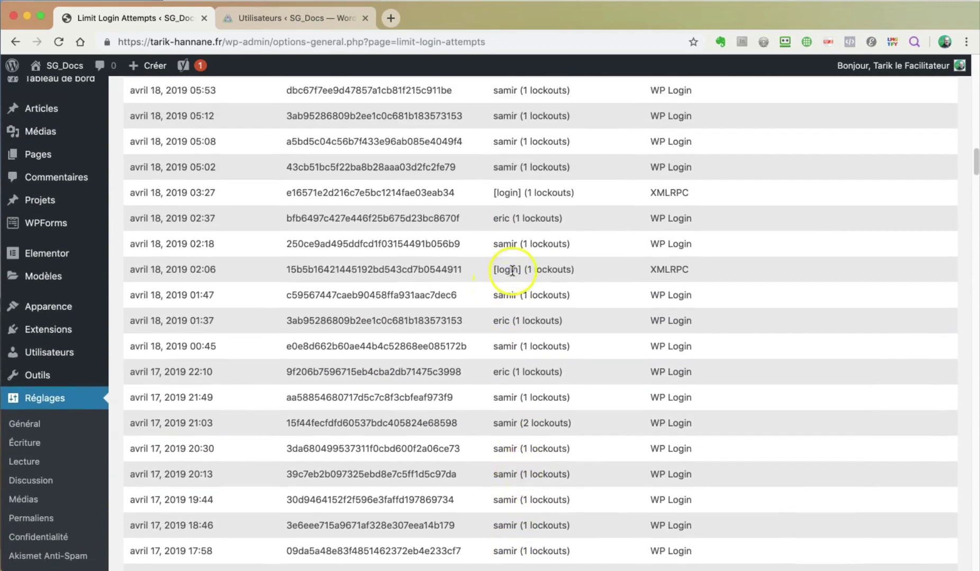
{"action": "mouse_move", "coordinate": [519, 270]}
{"action": "left_mouse_down"}
{"action": "mouse_move", "coordinate": [489, 273]}
{"action": "mouse_move", "coordinate": [507, 270]}
{"action": "left_mouse_up"}
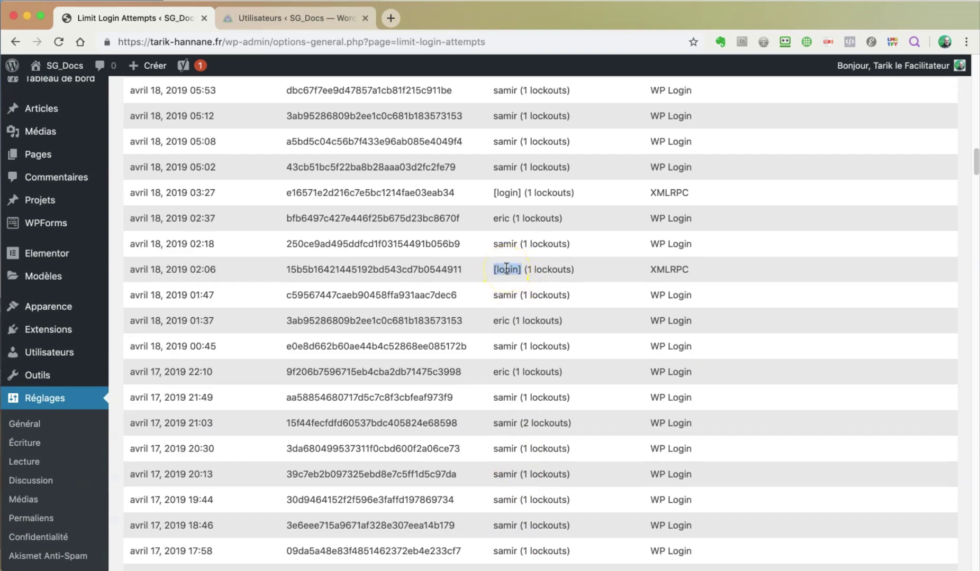
{"action": "left_click_drag", "start_coordinate": [506, 269], "coordinate": [500, 318]}
{"action": "double_click", "coordinate": [501, 319]}
{"action": "right_click", "coordinate": [501, 319]}
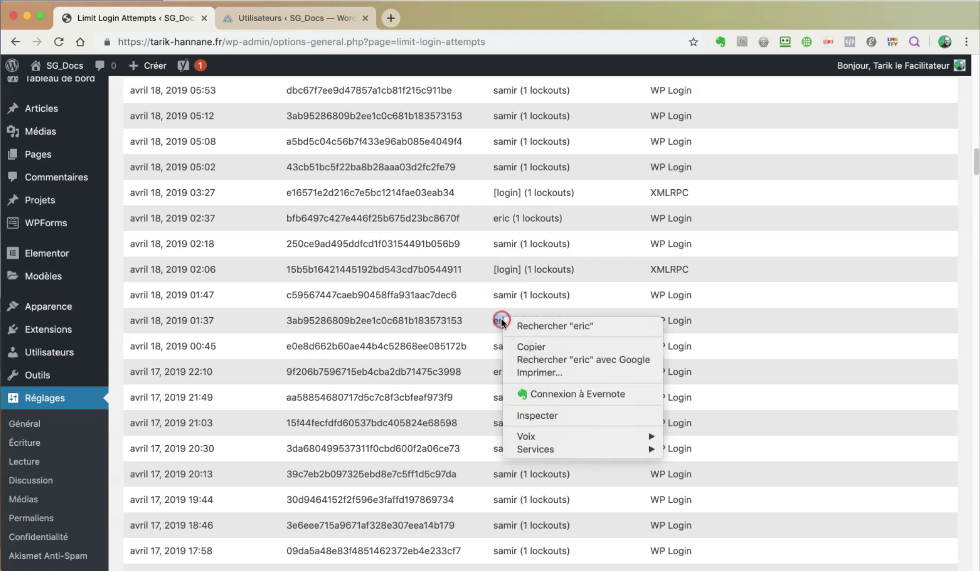
{"action": "left_click", "coordinate": [529, 346]}
{"action": "left_click", "coordinate": [328, 17]}
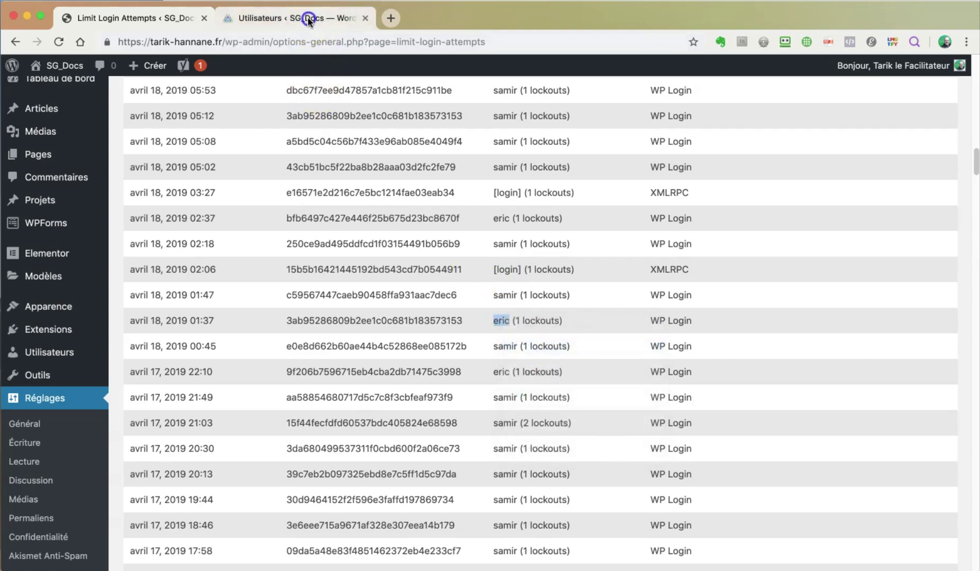
{"action": "left_click", "coordinate": [157, 20]}
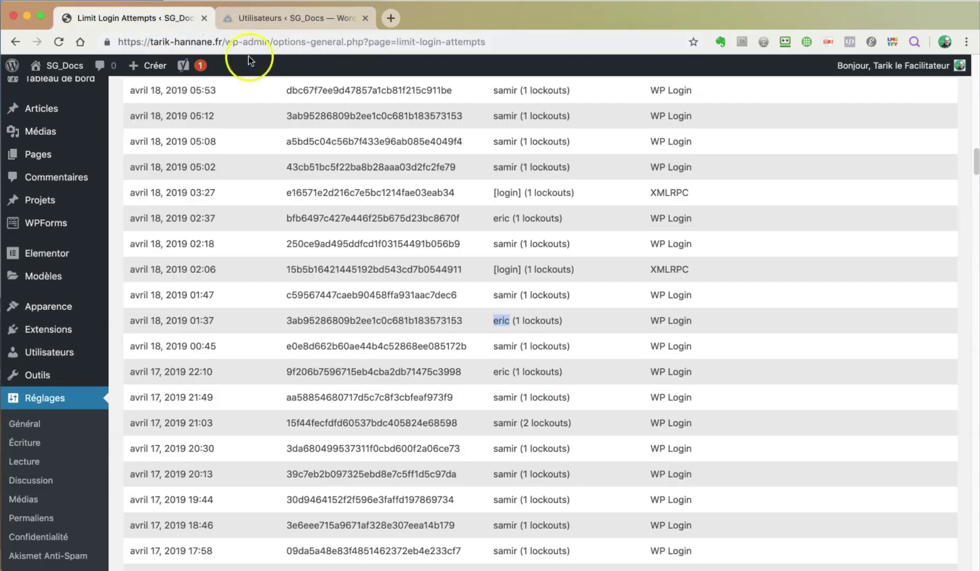
Add the copied attempted username to the username blacklist of the Limit Login Attempts settings.
{"action": "scroll", "coordinate": [290, 128], "scroll_direction": "up", "scroll_amount": 10}
{"action": "scroll", "coordinate": [291, 130], "scroll_direction": "up", "scroll_amount": 5}
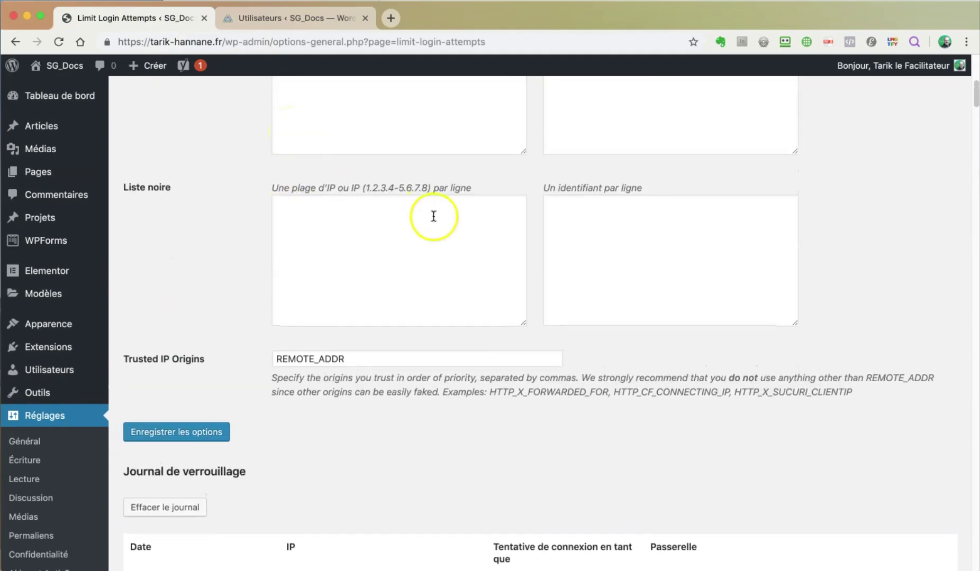
{"action": "left_click", "coordinate": [556, 209]}
{"action": "type", "text": "eric"}
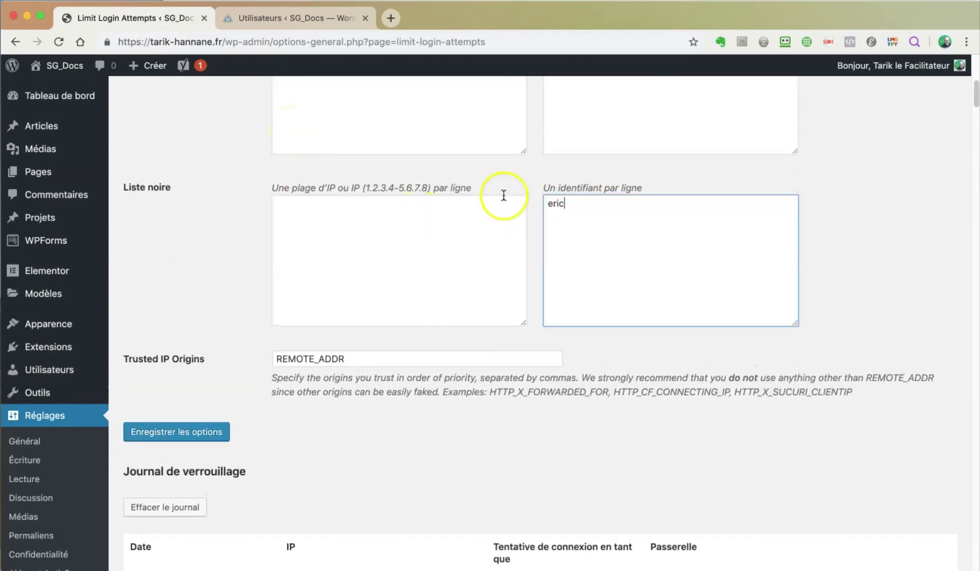
{"action": "scroll", "coordinate": [525, 193], "scroll_direction": "up", "scroll_amount": 3}
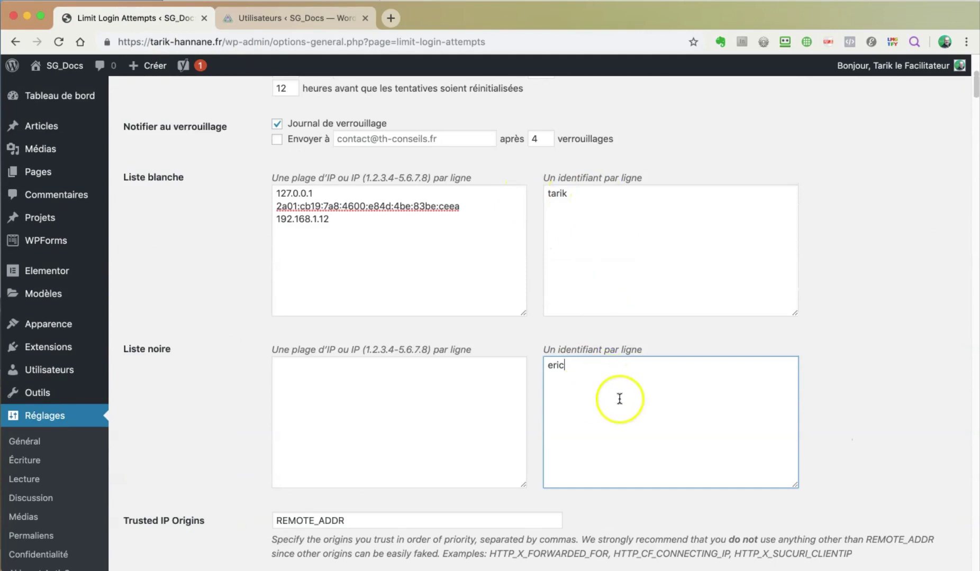
{"action": "left_click", "coordinate": [518, 337]}
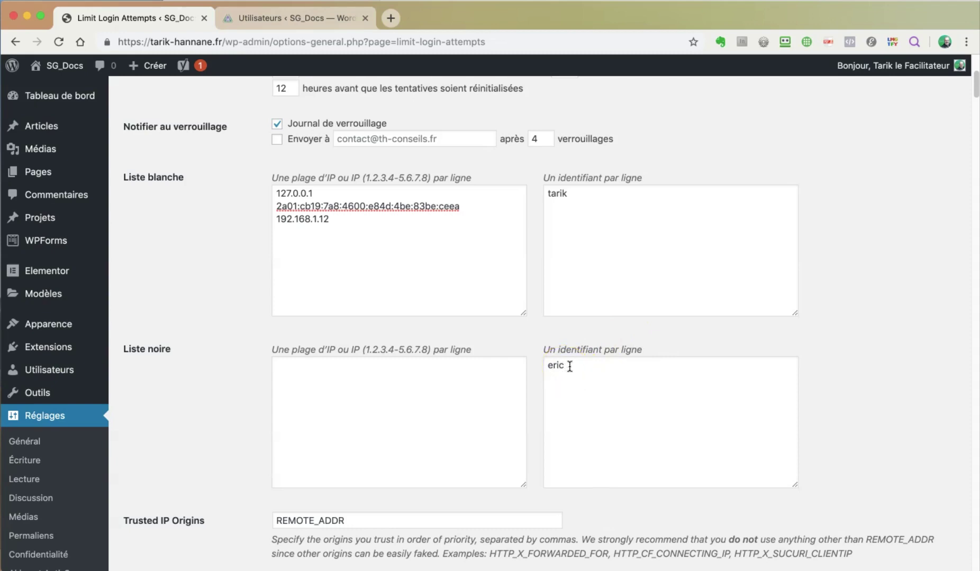
Remove the username from the blacklist and save the Limit Login Attempts options.
{"action": "scroll", "coordinate": [878, 441], "scroll_direction": "down", "scroll_amount": 3}
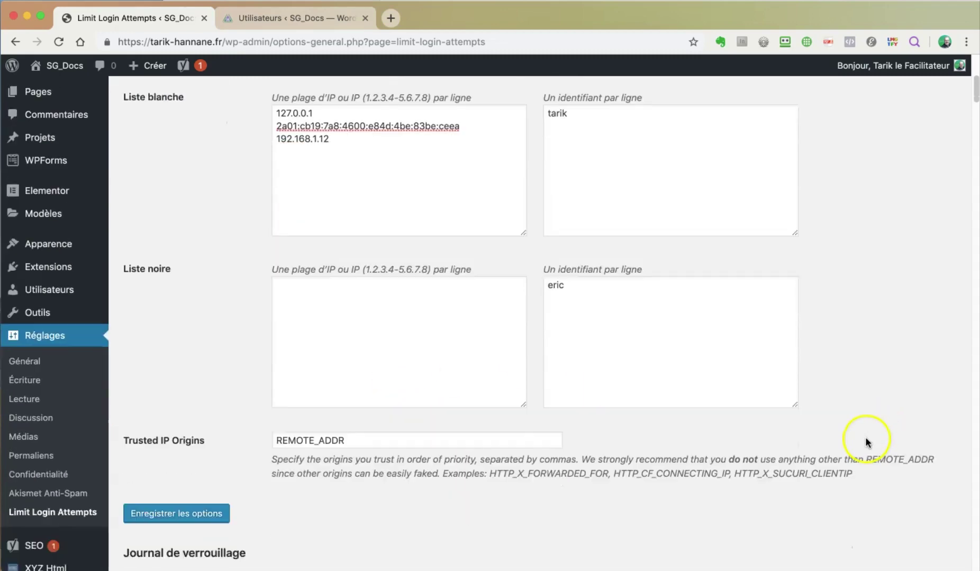
{"action": "scroll", "coordinate": [739, 394], "scroll_direction": "down", "scroll_amount": 5}
{"action": "scroll", "coordinate": [628, 252], "scroll_direction": "up", "scroll_amount": 7}
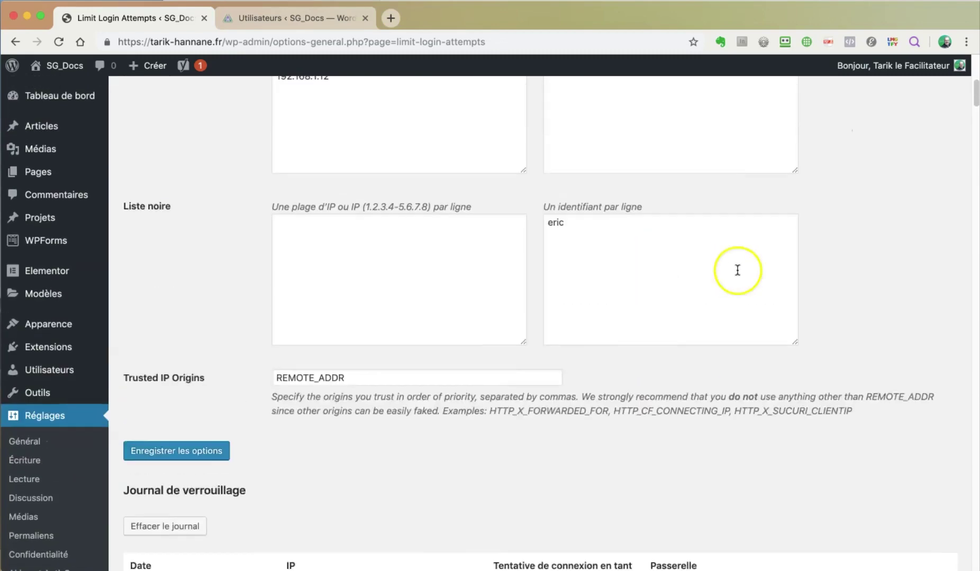
{"action": "scroll", "coordinate": [739, 258], "scroll_direction": "up", "scroll_amount": 1}
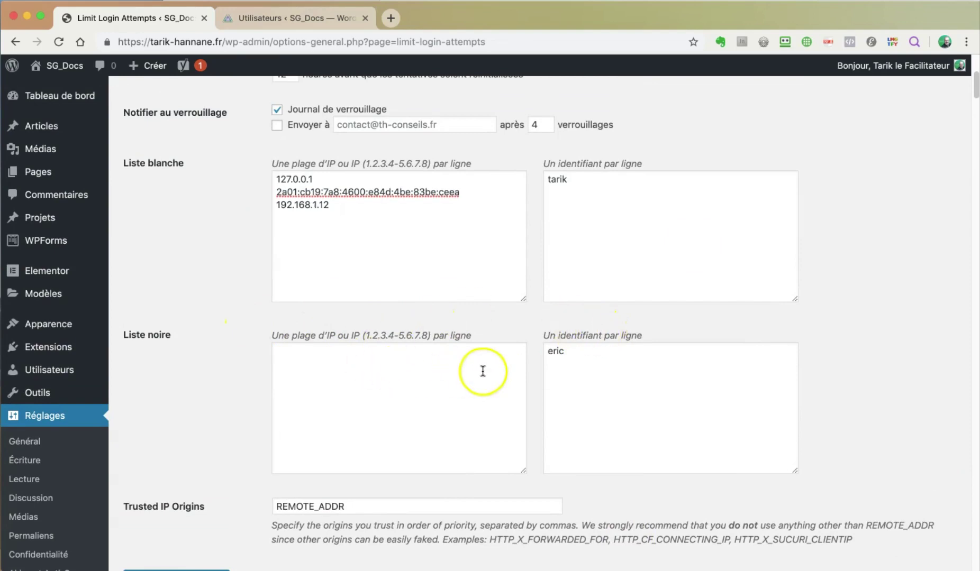
{"action": "scroll", "coordinate": [482, 368], "scroll_direction": "down", "scroll_amount": 3}
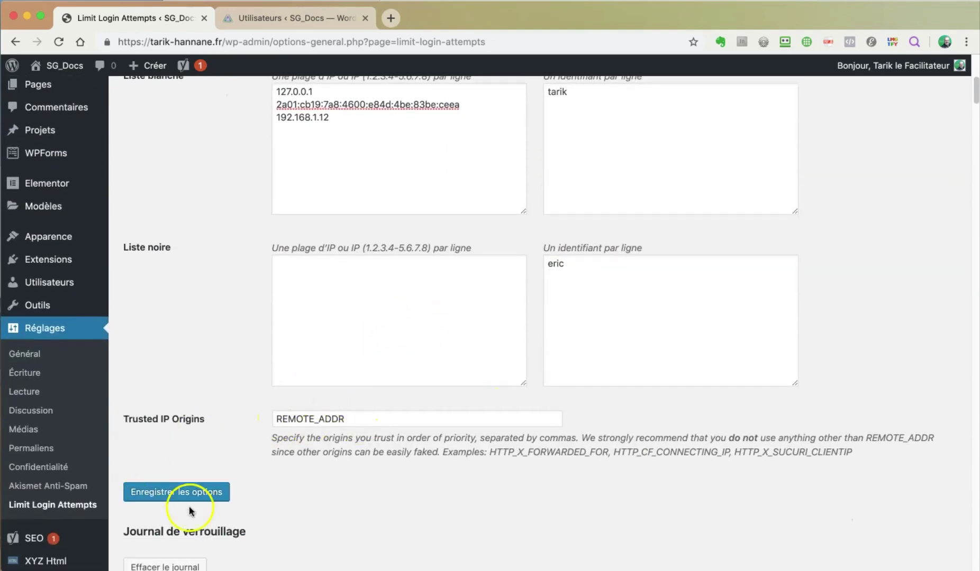
{"action": "double_click", "coordinate": [575, 265]}
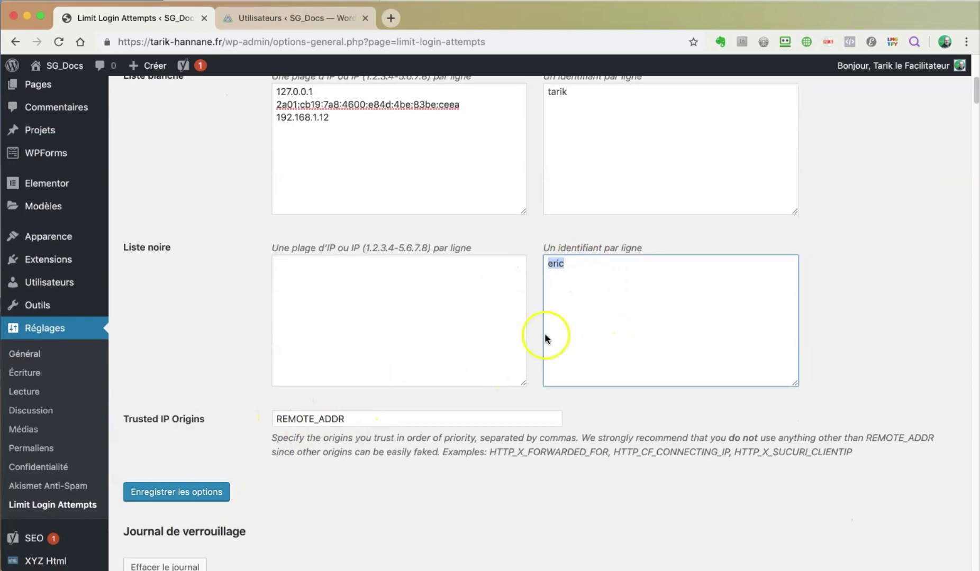
{"action": "key", "text": "BackSpace"}
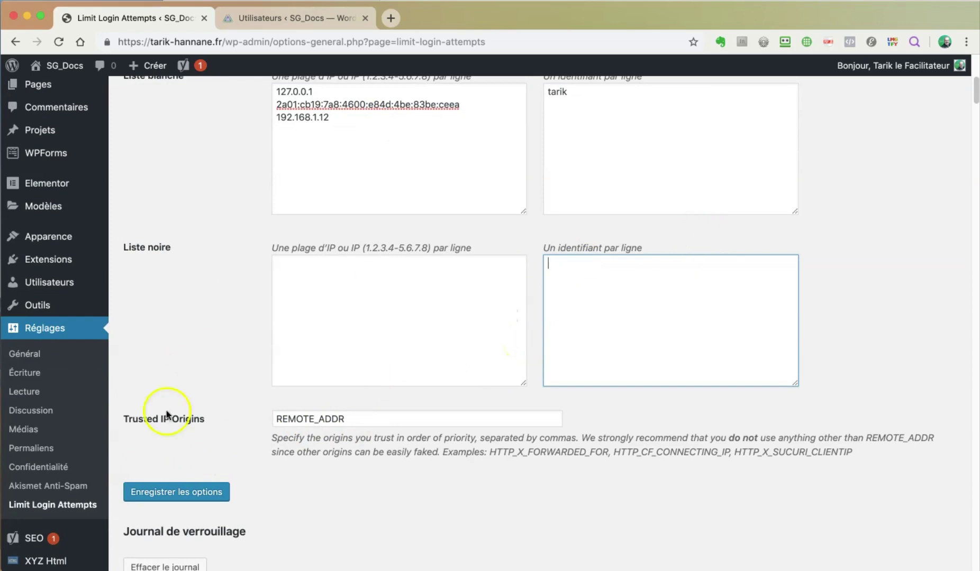
{"action": "left_click", "coordinate": [184, 493]}
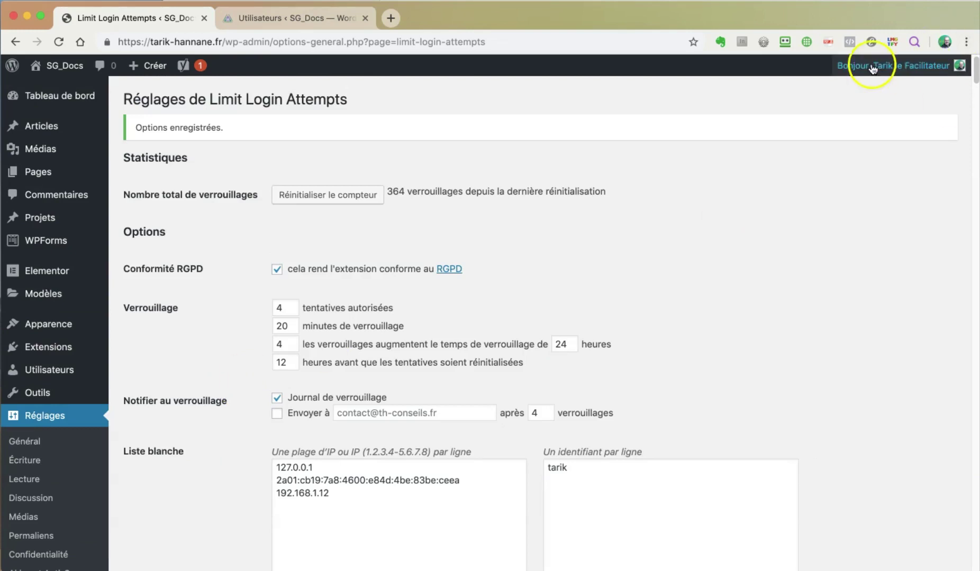
Log out of WordPress and try to log in with an incorrect username and the prefilled password.
{"action": "mouse_move", "coordinate": [889, 66]}
{"action": "left_click", "coordinate": [891, 146]}
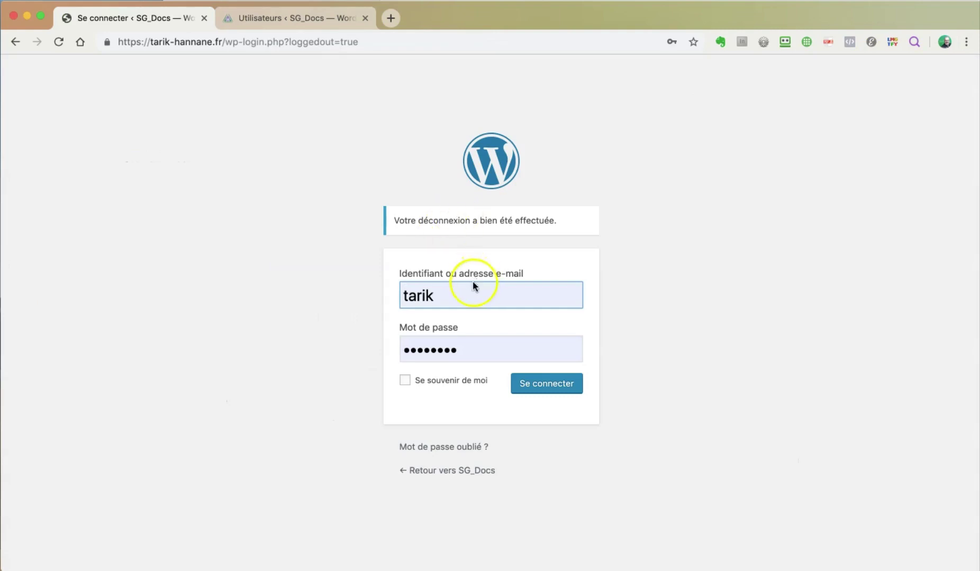
{"action": "double_click", "coordinate": [441, 293]}
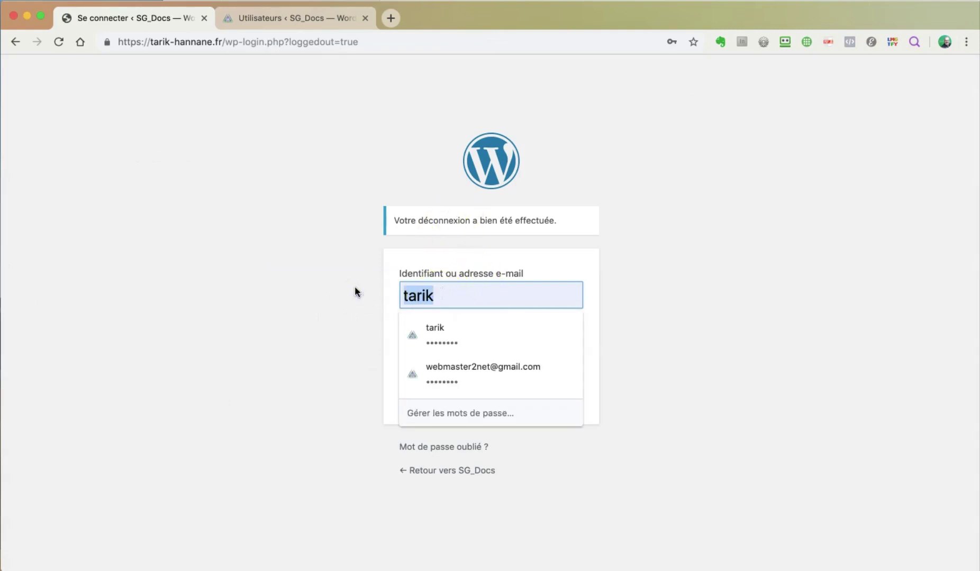
{"action": "type", "text": "Julien"}
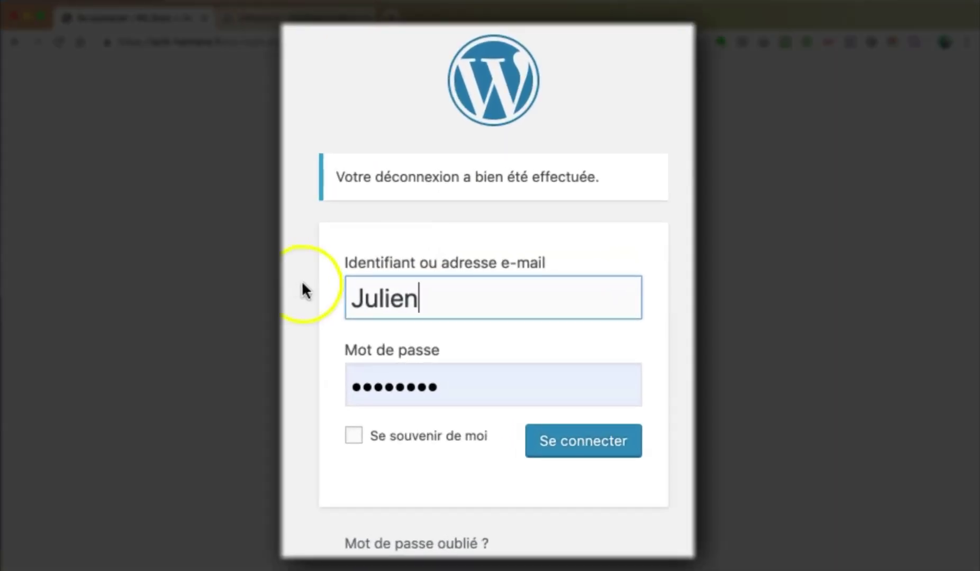
{"action": "left_click", "coordinate": [585, 443]}
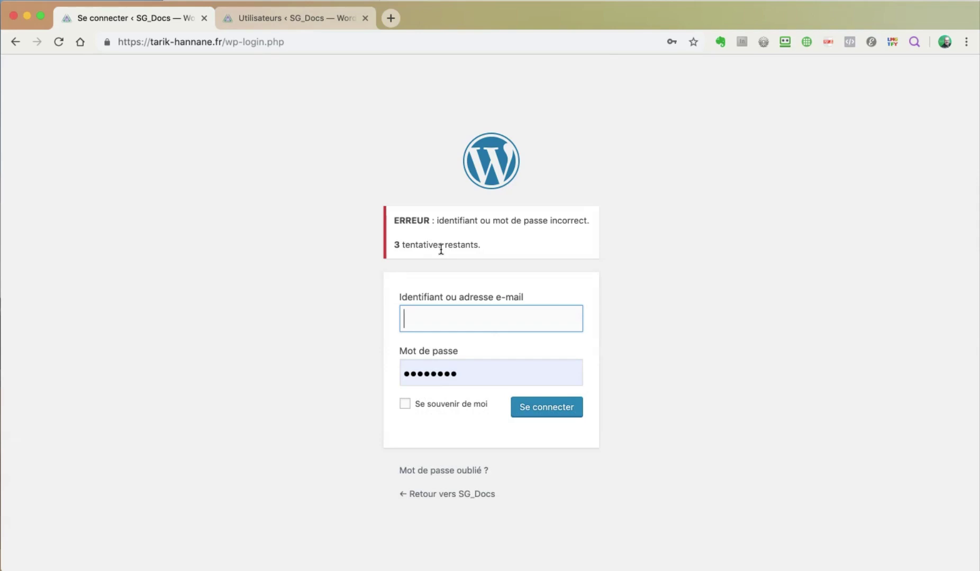
Go back to the earlier login page and log in with the site owner's username and account password to reopen the Limit Login Attempts settings.
{"action": "left_click", "coordinate": [13, 42]}
{"action": "left_click_drag", "start_coordinate": [12, 41], "coordinate": [96, 110]}
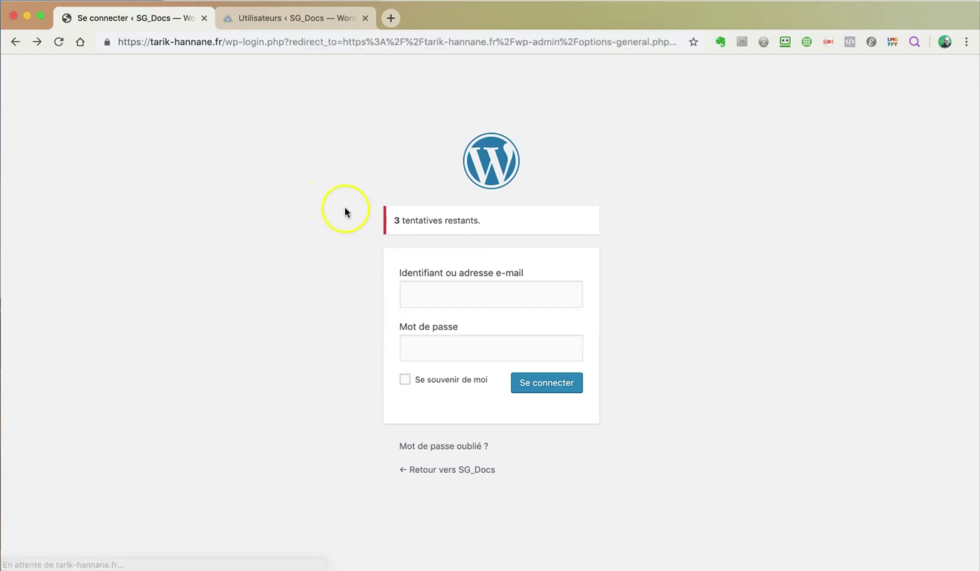
{"action": "double_click", "coordinate": [465, 350]}
{"action": "type", "text": "•••••••••"}
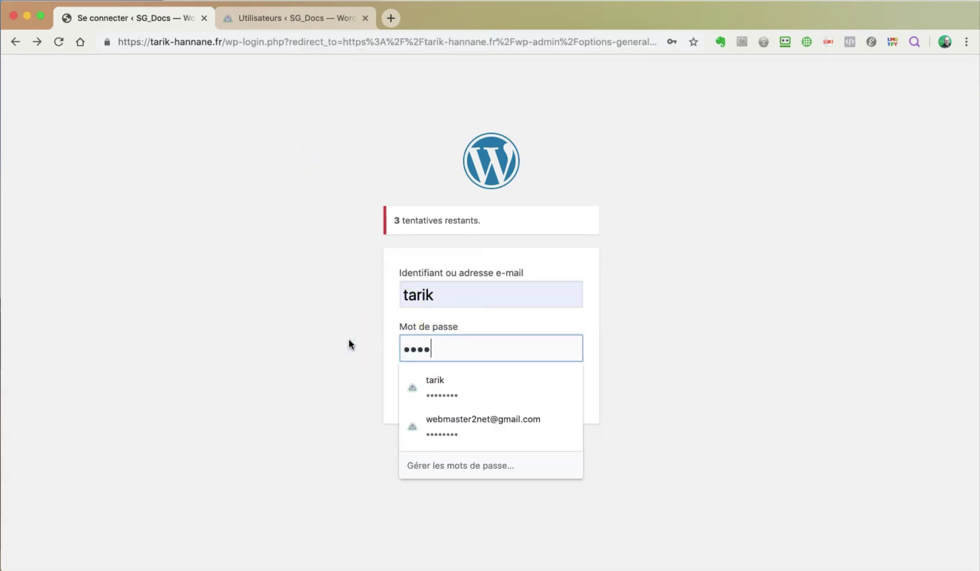
{"action": "key", "text": "Return"}
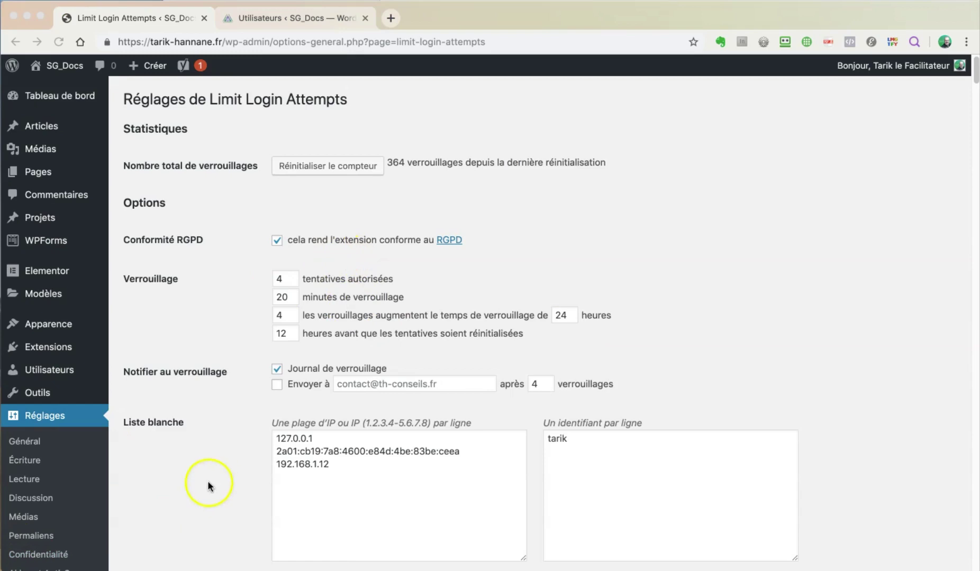
{"action": "scroll", "coordinate": [212, 482], "scroll_direction": "down", "scroll_amount": 3}
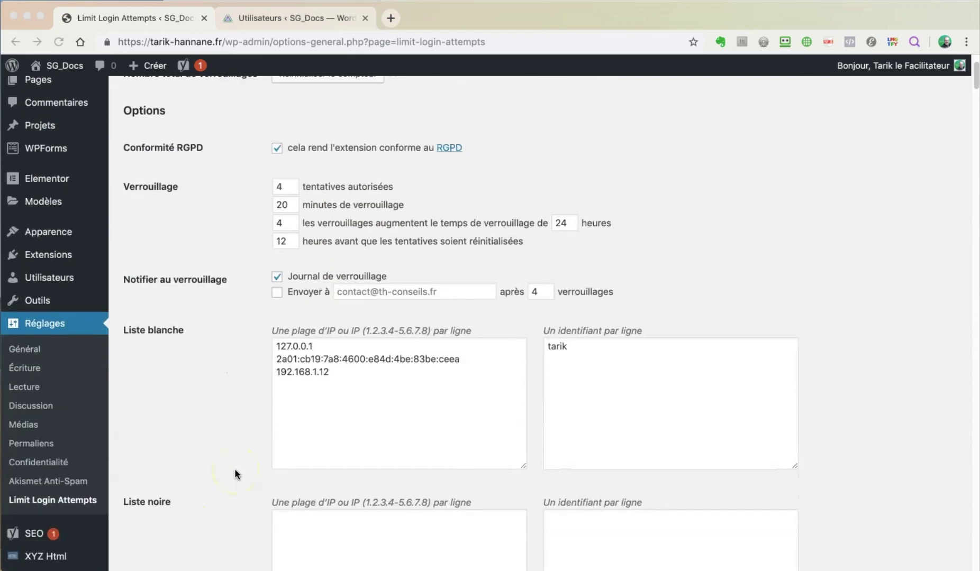